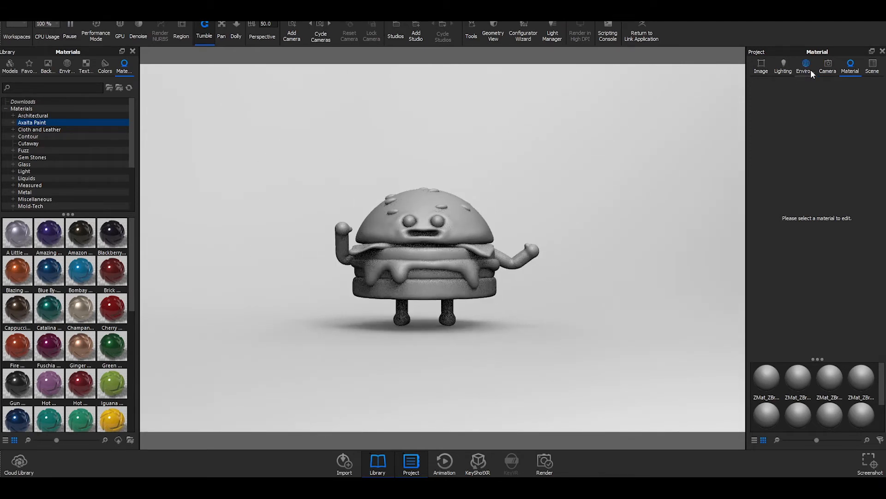
- Set the environment background to a solid orange-yellow colour and apply a red Axalta paint to the burger's top bun
left_click(811, 69)
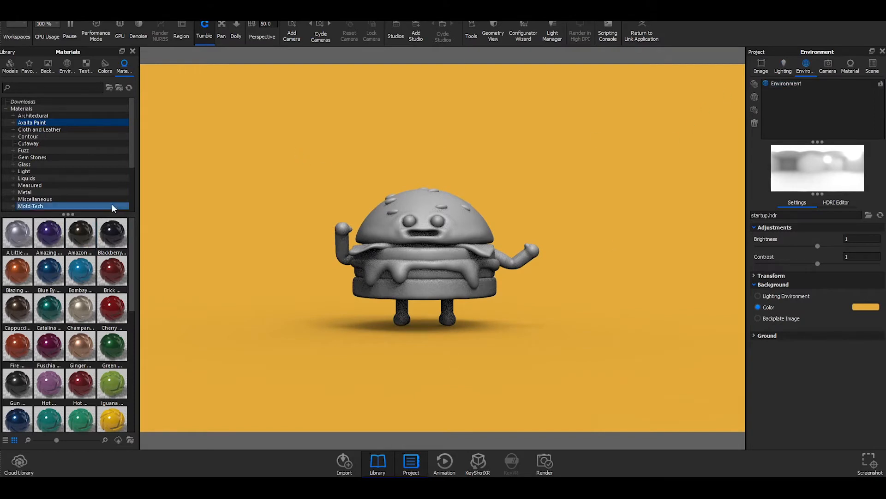
scroll(130, 231, "down", 3)
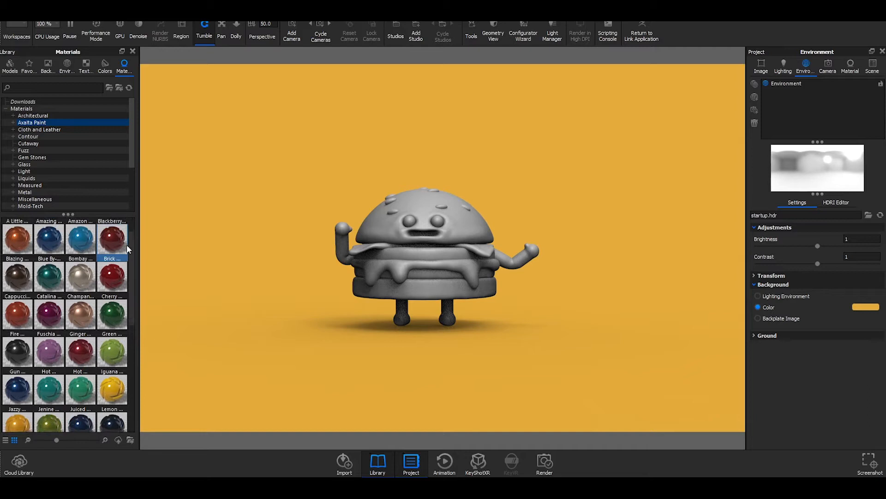
left_click_drag(75, 299, 368, 228)
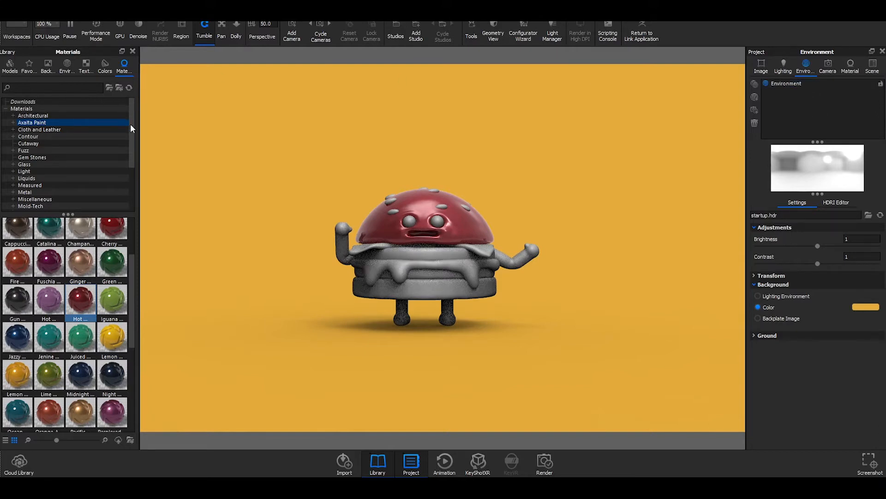
- Add a sphere to the scene and place it above and to the left of the burger
key("shift+p")
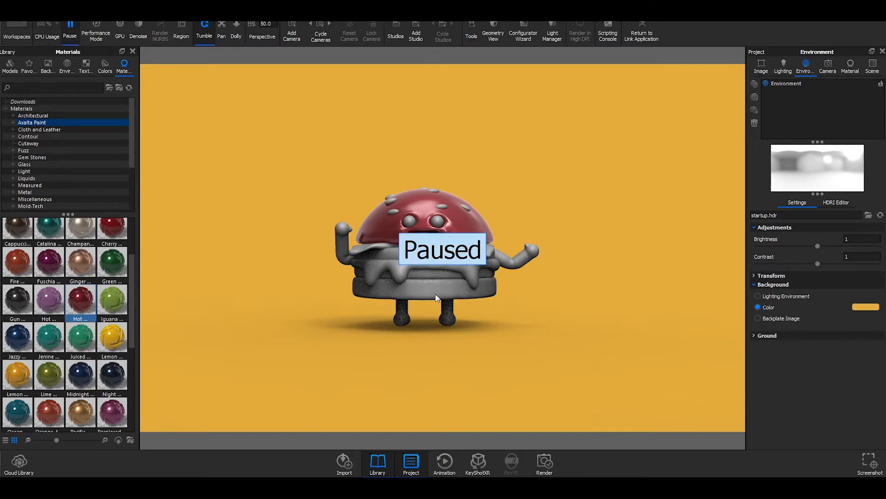
key("shift+p")
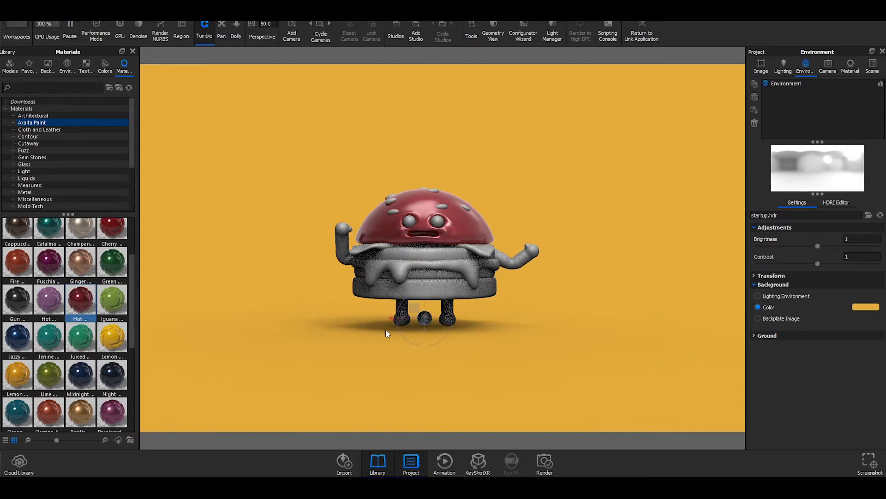
left_click_drag(393, 316, 212, 309)
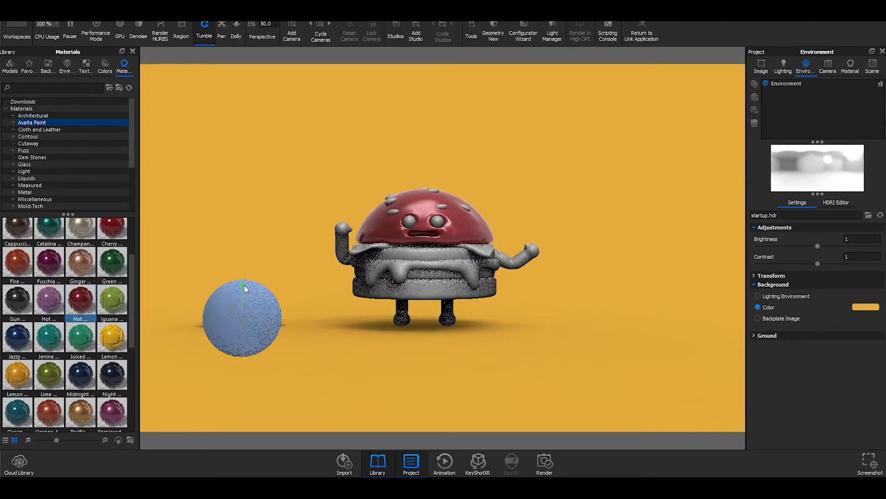
left_click_drag(242, 284, 299, 100)
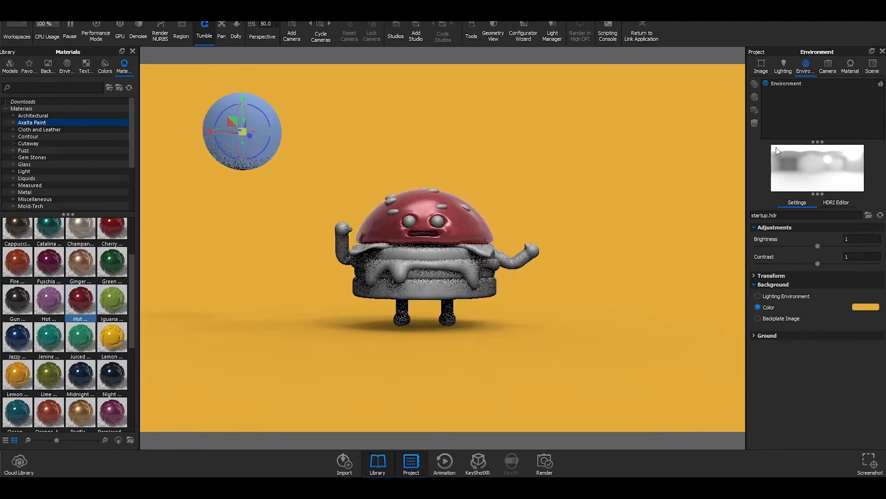
- Change the sphere's material type to Area Light and set its power unit to Watt
double_click(270, 115)
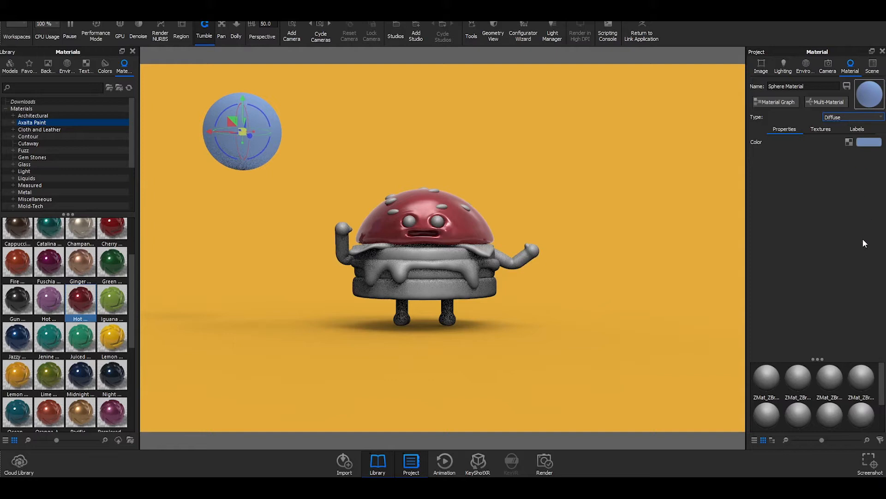
left_click(855, 285)
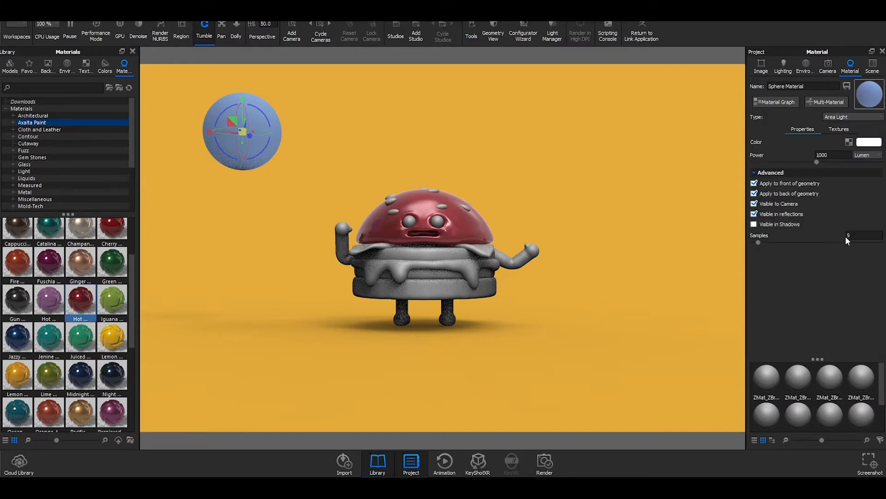
left_click(869, 157)
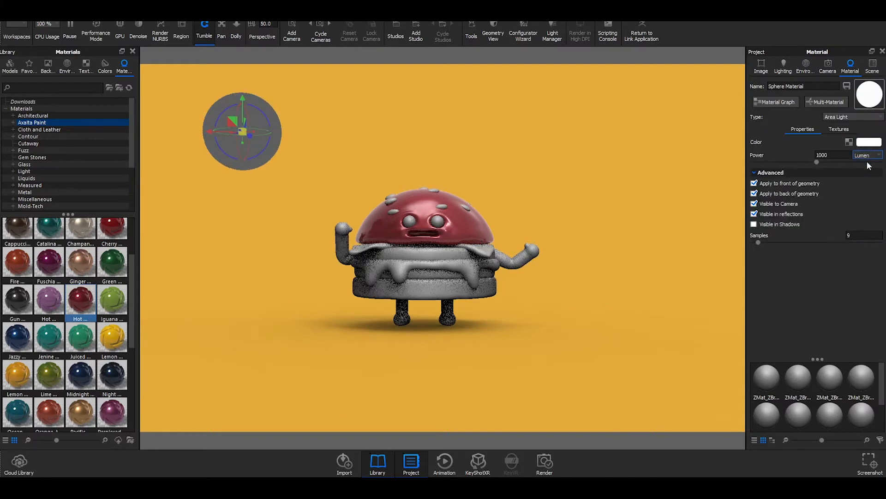
left_click(869, 165)
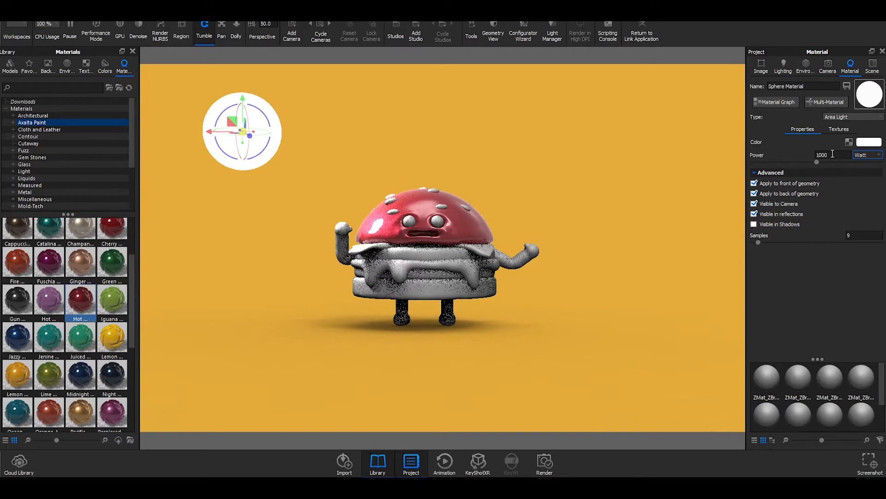
- Lower the environment's brightness to 0
left_click(806, 66)
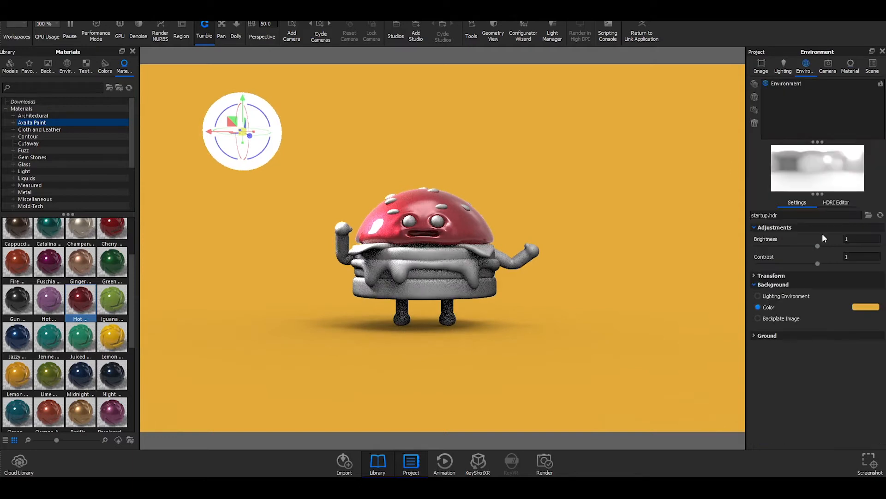
left_click_drag(818, 246, 721, 247)
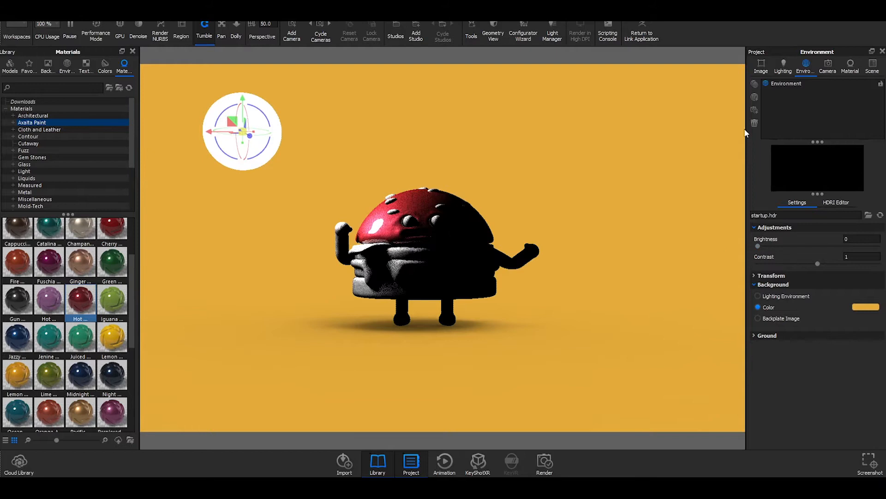
- Enlarge the sphere light and raise it higher above the burger
left_click_drag(245, 135, 625, 138)
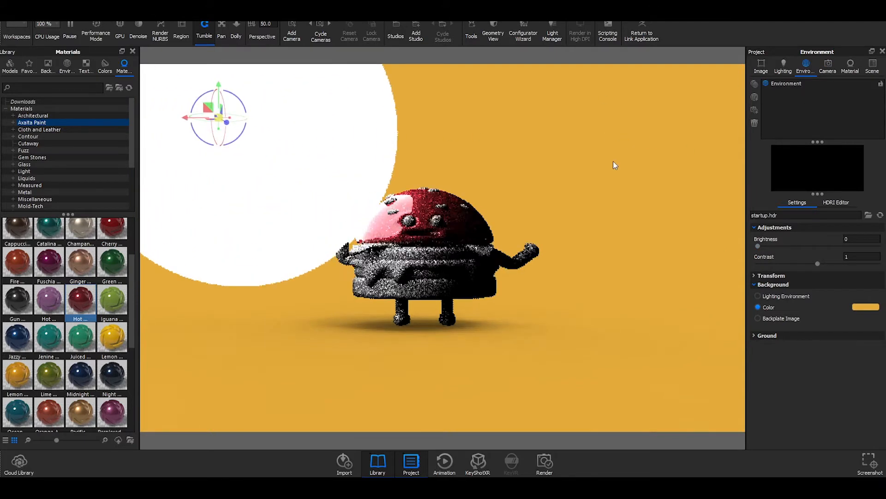
scroll(613, 165, "up", 3)
scroll(610, 165, "down", 8)
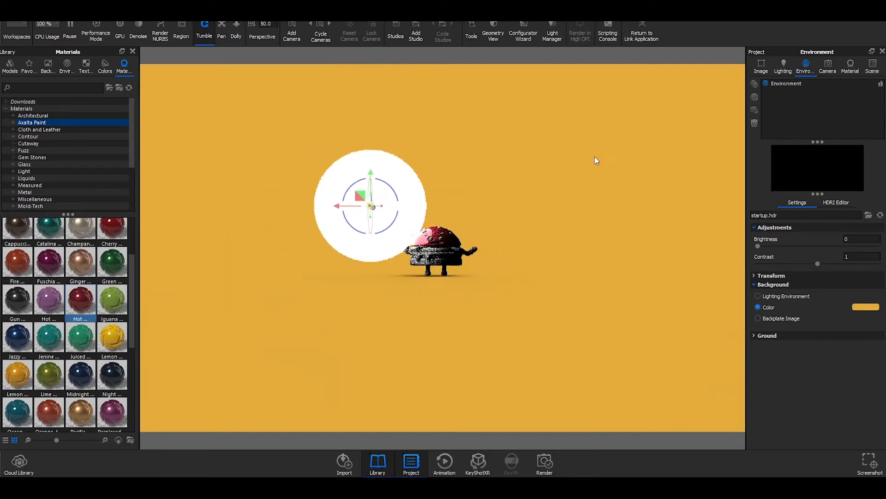
left_click_drag(385, 171, 384, 65)
left_click_drag(383, 94, 444, 102)
scroll(571, 197, "up", 3)
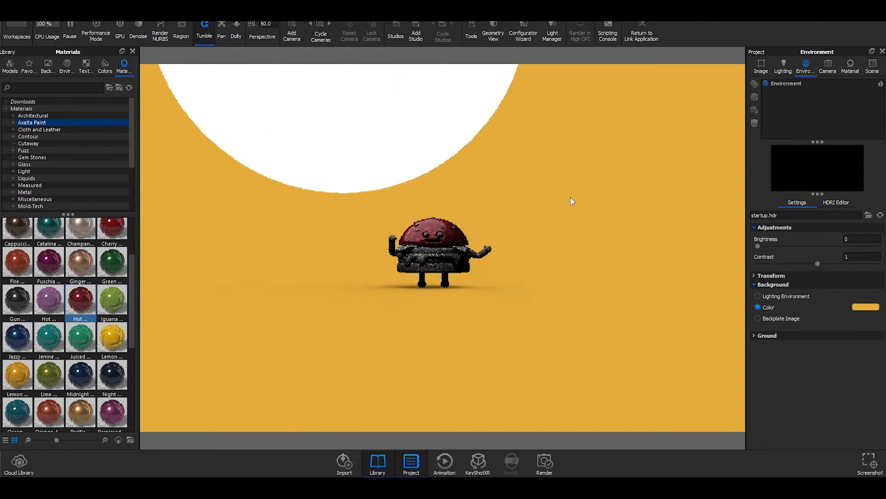
- Move the sphere light farther up and to the left, well away from the burger
scroll(562, 192, "down", 5)
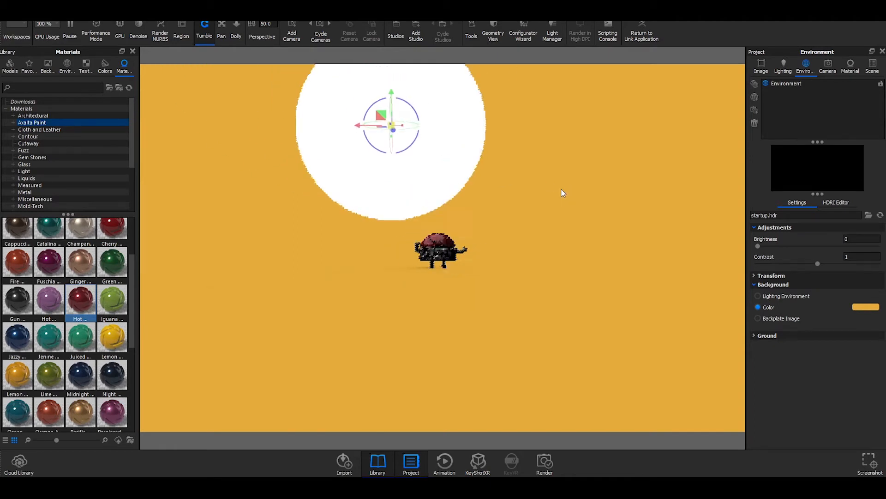
left_click_drag(413, 134, 411, 98)
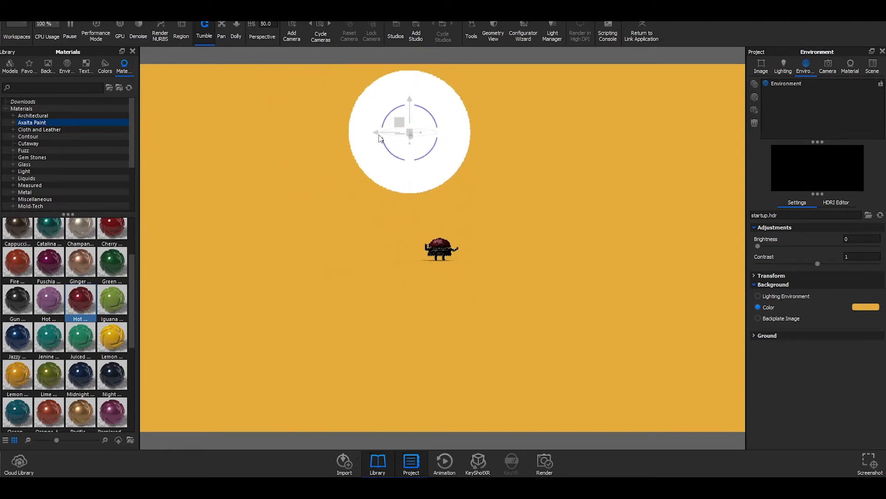
left_click_drag(410, 134, 348, 139)
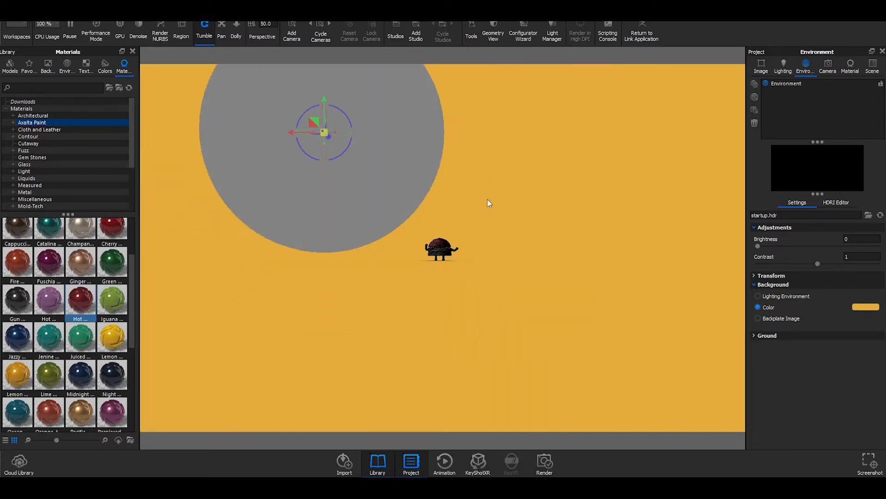
left_click_drag(531, 151, 531, 151)
scroll(530, 151, "down", 1)
left_click_drag(336, 143, 317, 150)
left_click_drag(337, 111, 338, 89)
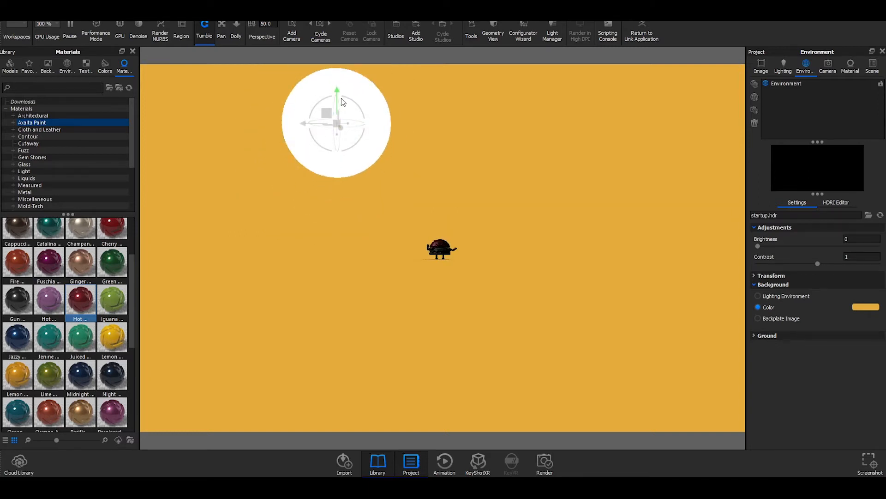
- Set the sphere light's power to 10000 watts
double_click(382, 118)
left_click(819, 153)
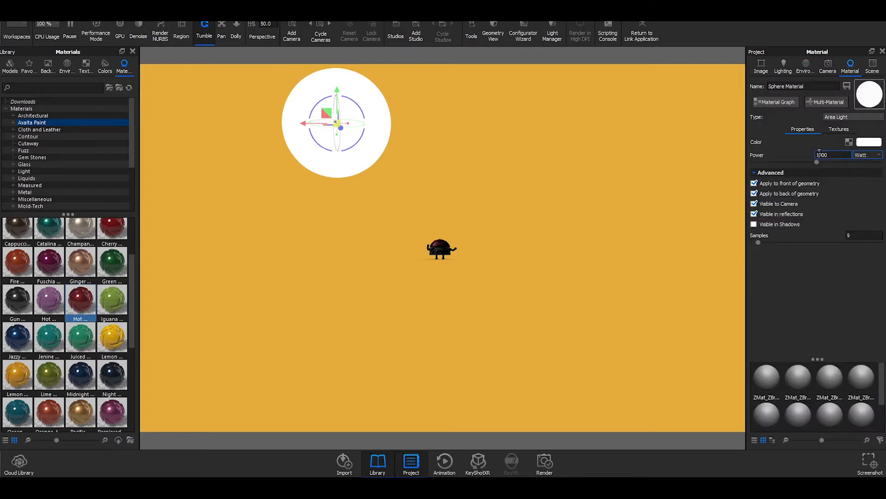
key("ctrl+a")
left_click(493, 440)
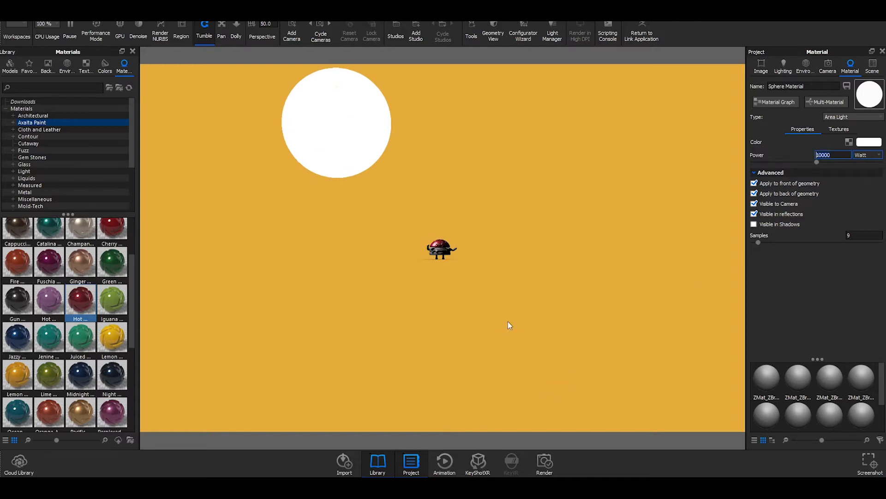
- Apply the yellow Solar Eclipse Axalta paint to the cheese slice under the top bun
scroll(517, 250, "up", 5)
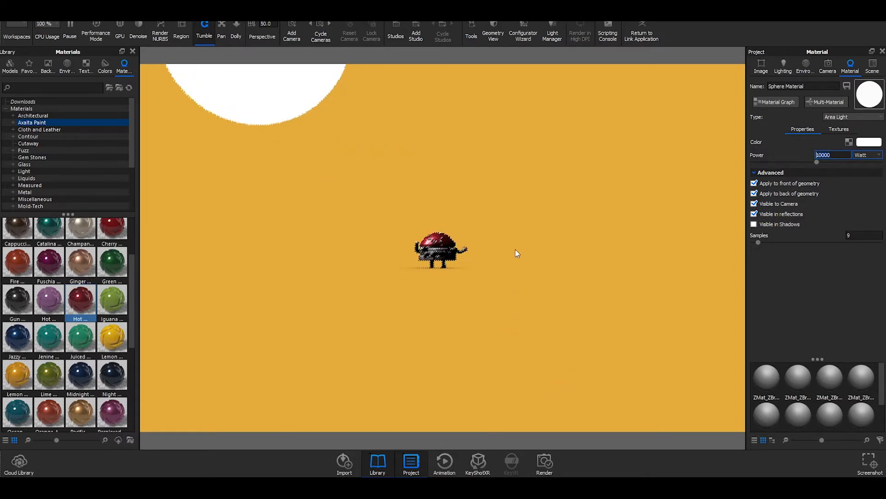
scroll(516, 253, "up", 8)
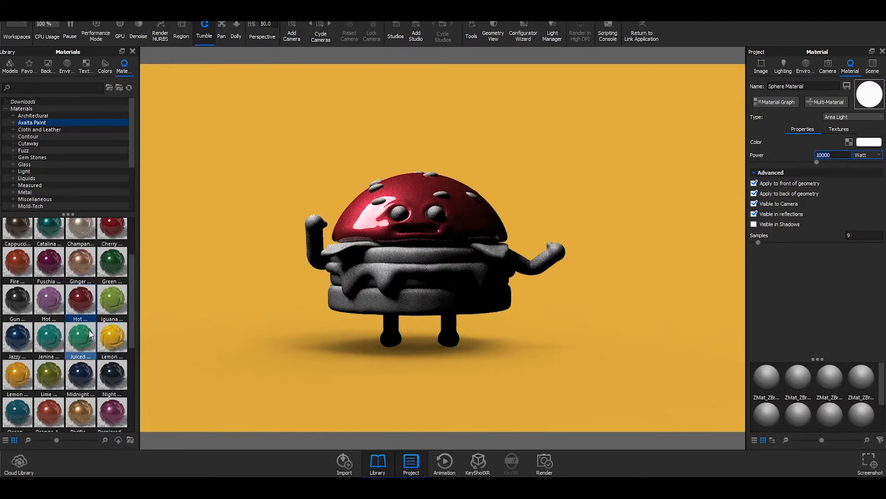
scroll(74, 264, "up", 2)
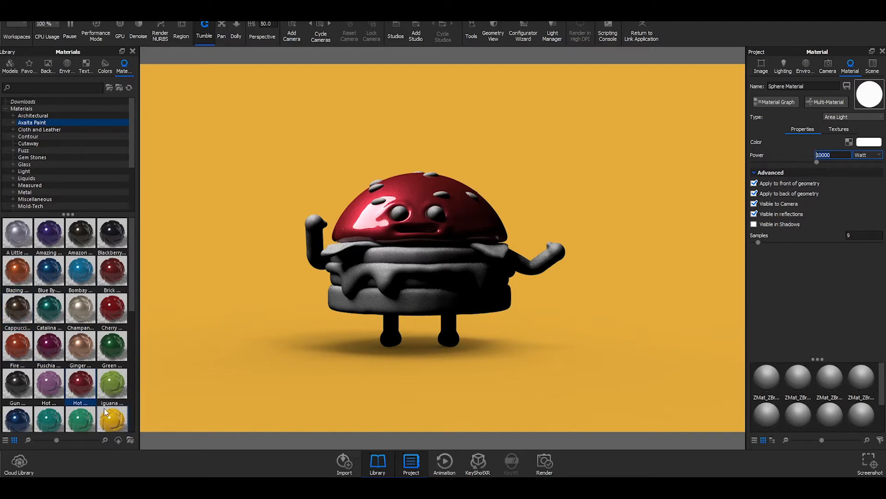
scroll(108, 351, "down", 3)
scroll(107, 351, "down", 3)
left_click_drag(109, 387, 341, 255)
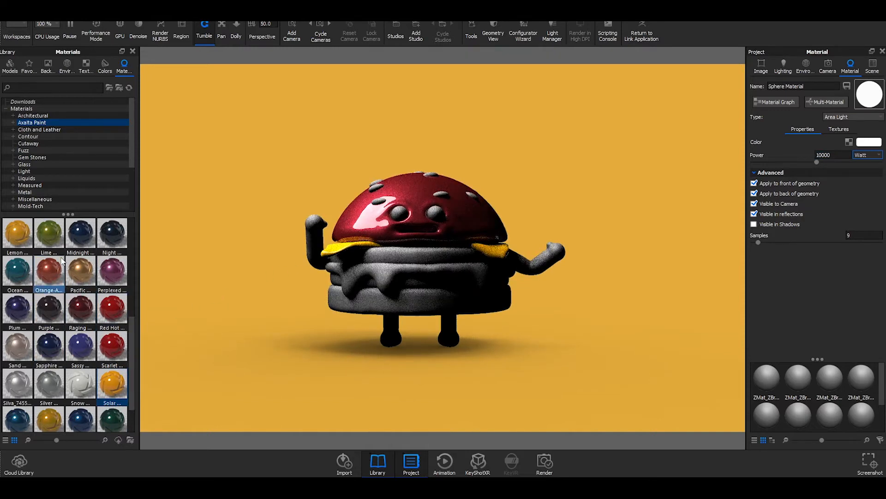
- Apply Leather Brown 1000mm to the top bun and change its diffuse leather texture's Color 1 to orange-brown
left_click(39, 130)
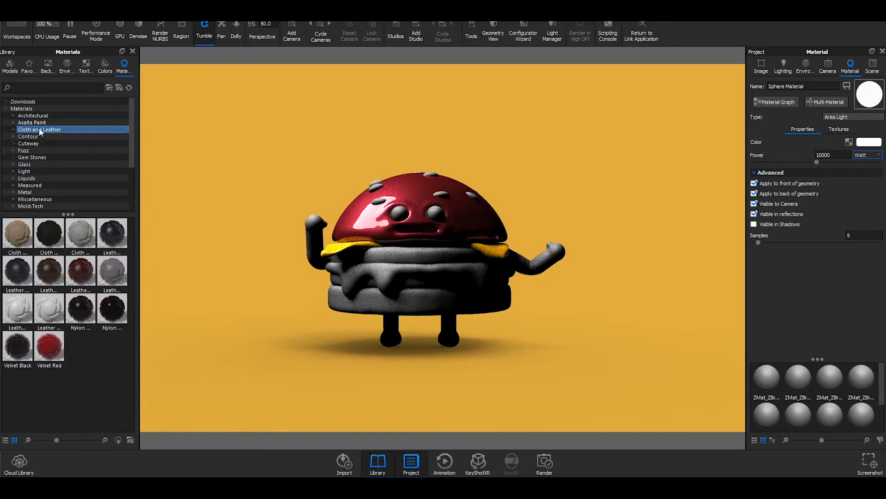
left_click_drag(53, 272, 329, 229)
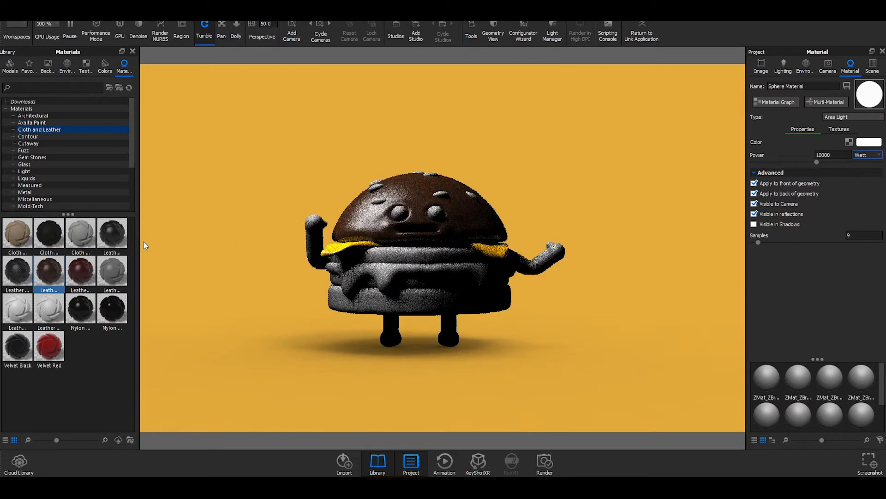
double_click(363, 221)
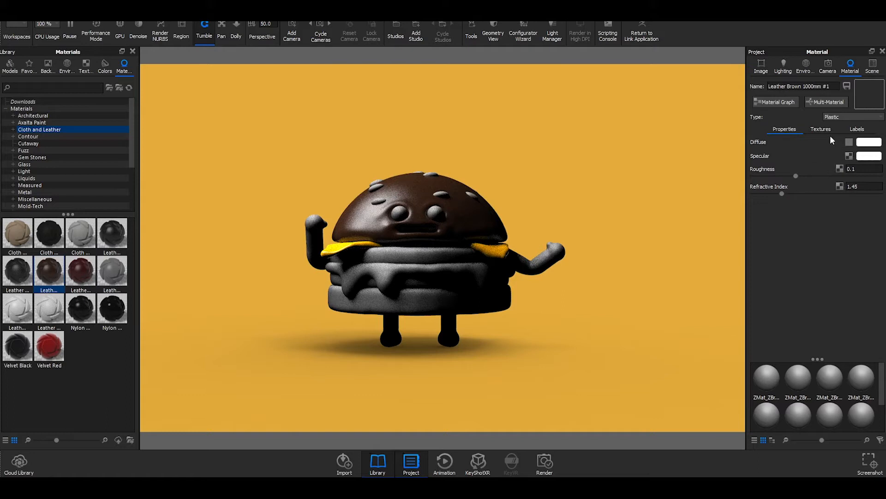
left_click(820, 130)
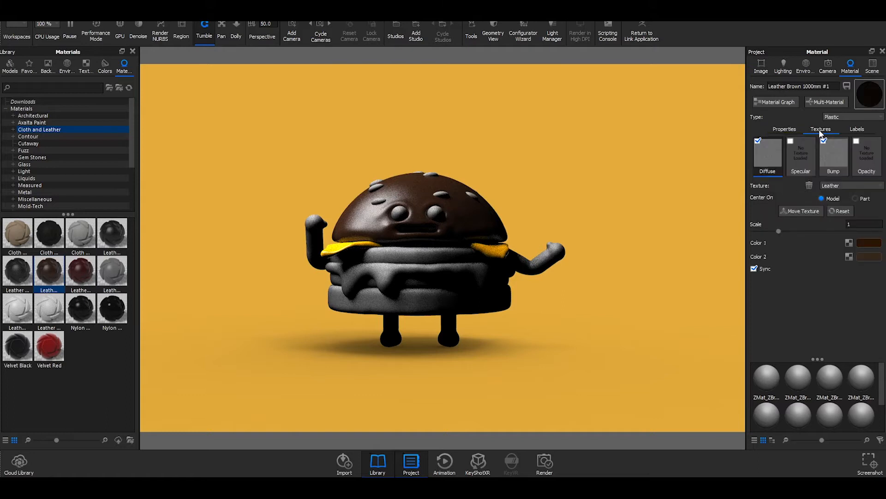
left_click(865, 246)
left_click(840, 262)
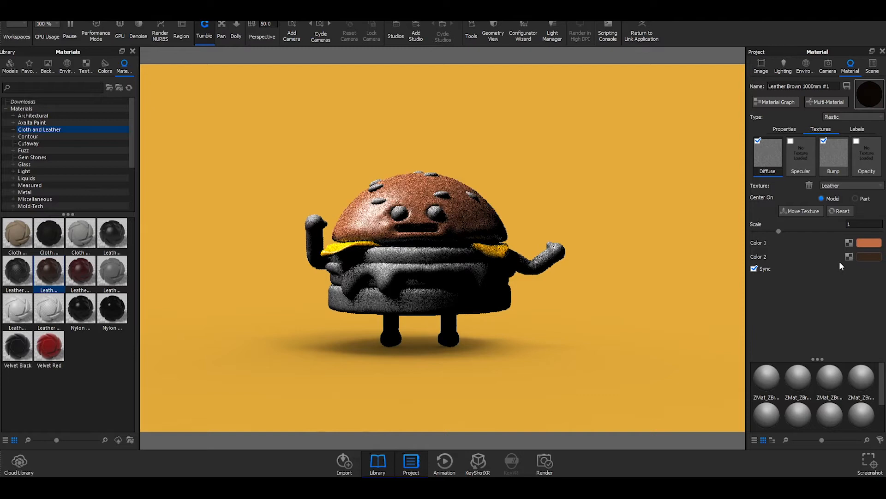
left_click(846, 271)
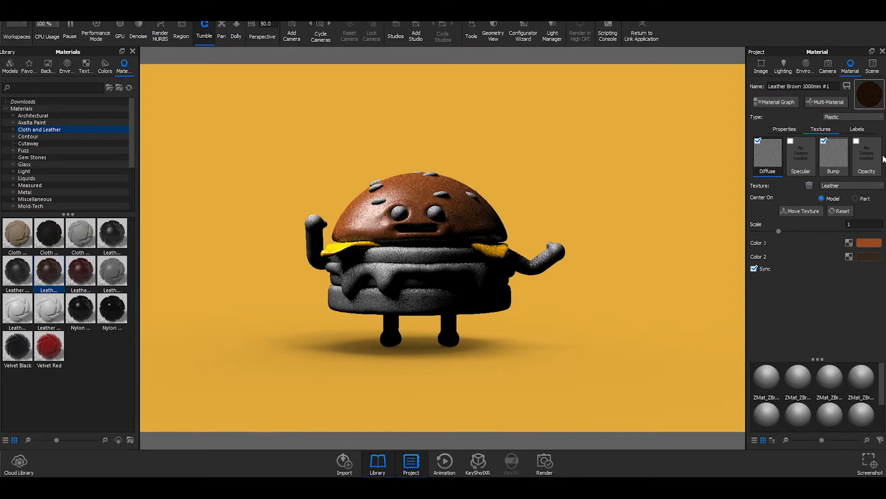
- Apply the edited brown leather material from the project to the bottom bun
scroll(882, 415, "down", 1)
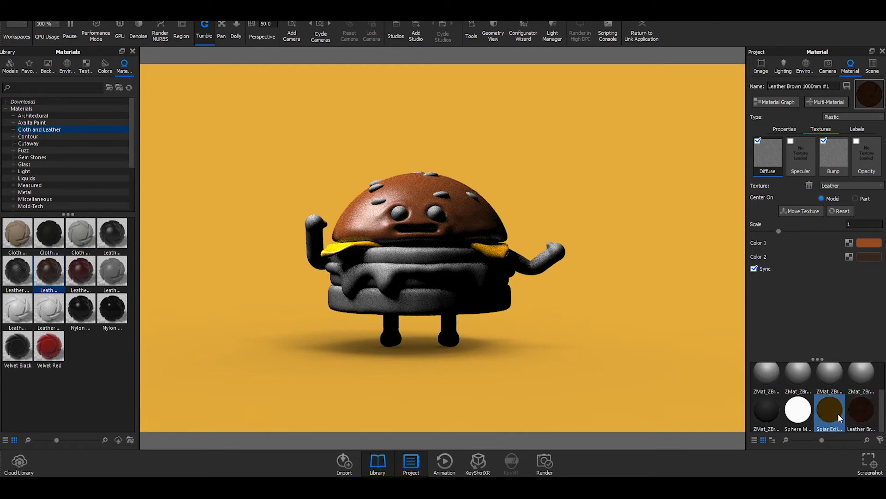
left_click_drag(863, 415, 418, 303)
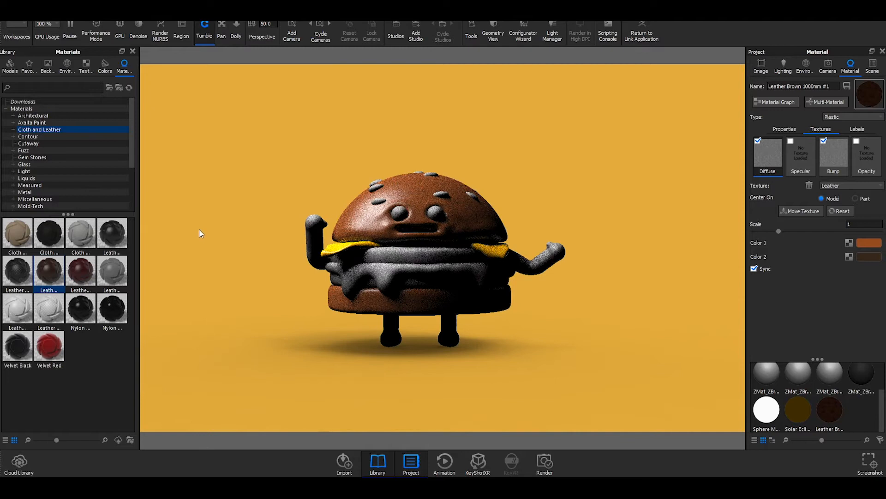
- Apply the dark Gun Metal Axalta paint to the burger character's eyes
left_click(62, 124)
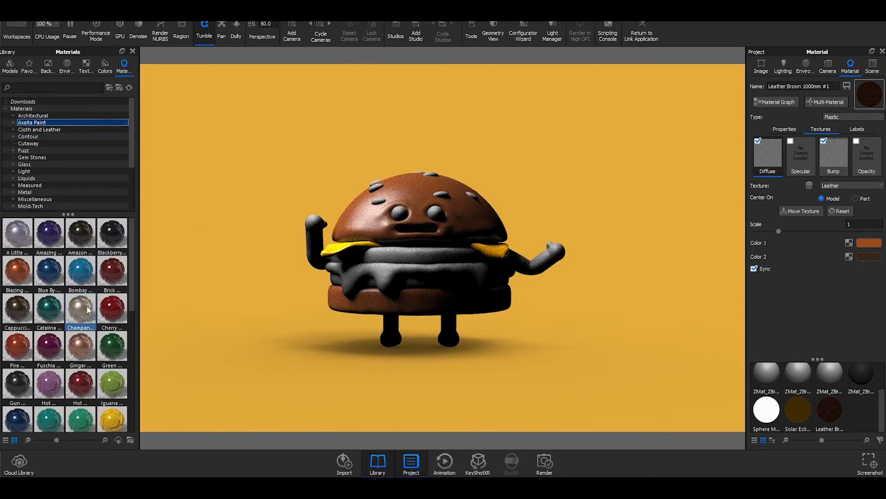
scroll(123, 351, "down", 5)
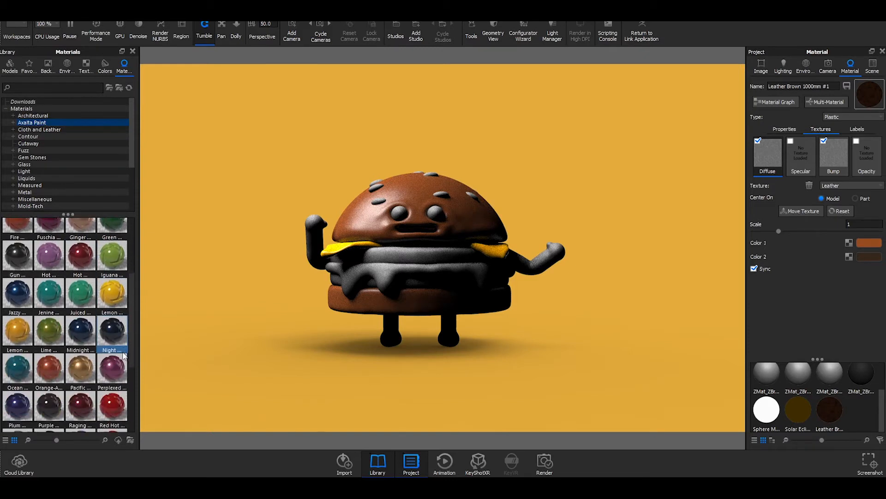
scroll(124, 378, "down", 3)
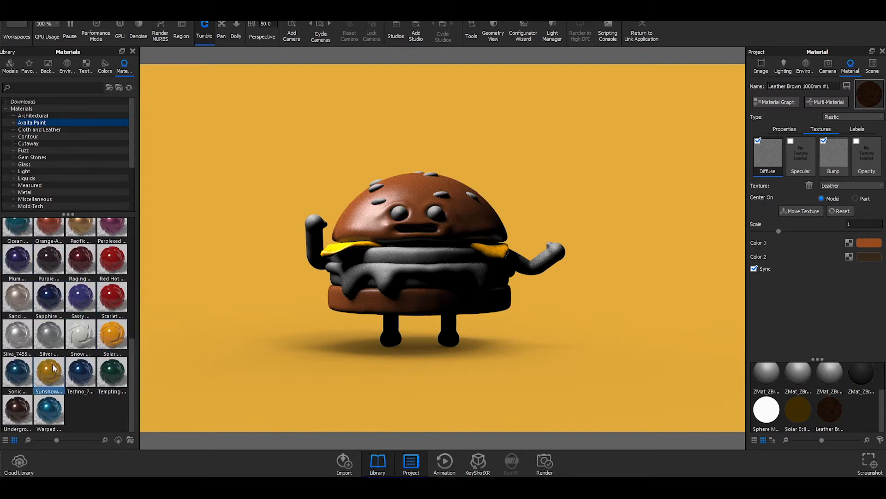
scroll(51, 300, "up", 3)
left_click_drag(17, 229, 399, 214)
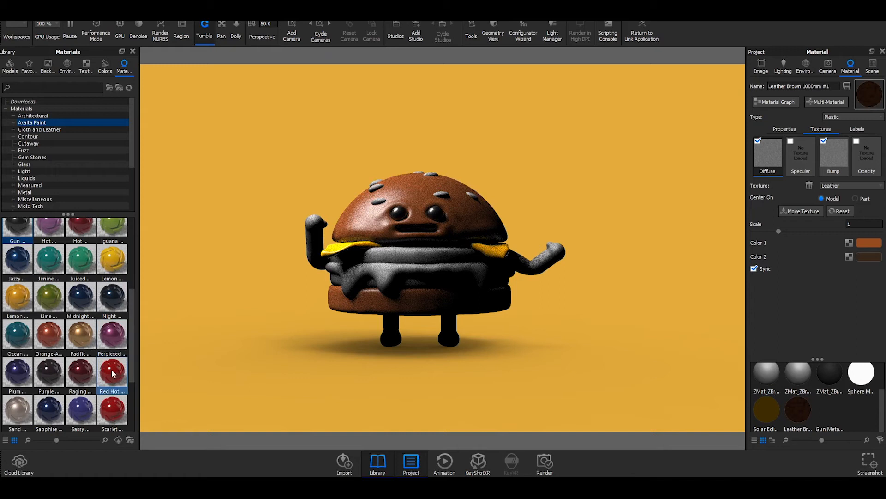
- Try the red Raging and Scarlet Axalta paints on the two patties
left_click_drag(76, 376, 371, 255)
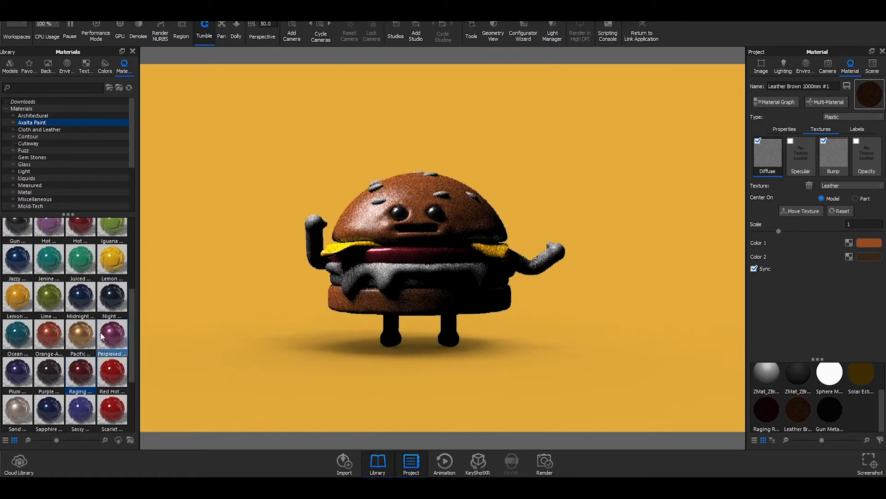
left_click(49, 377)
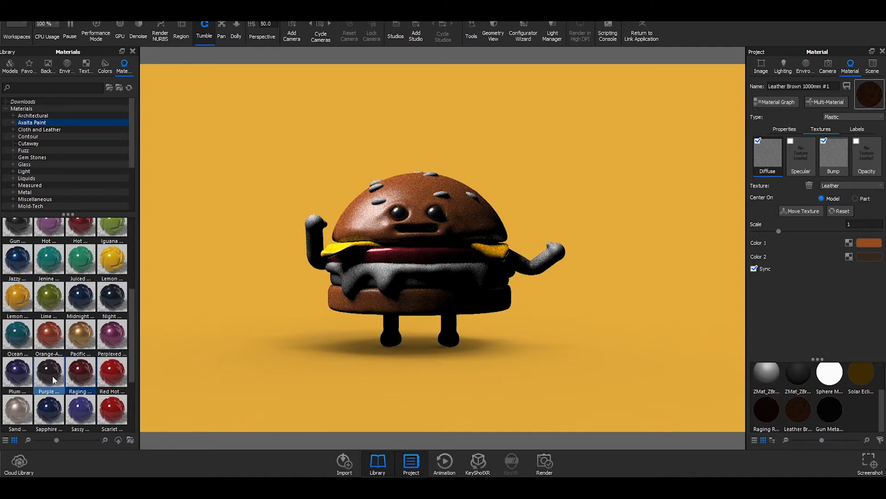
left_click_drag(113, 409, 369, 283)
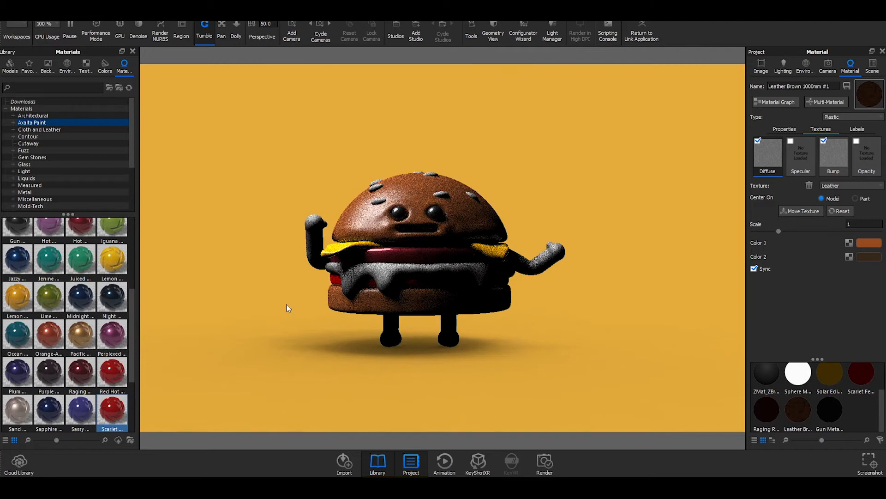
left_click_drag(110, 402, 373, 253)
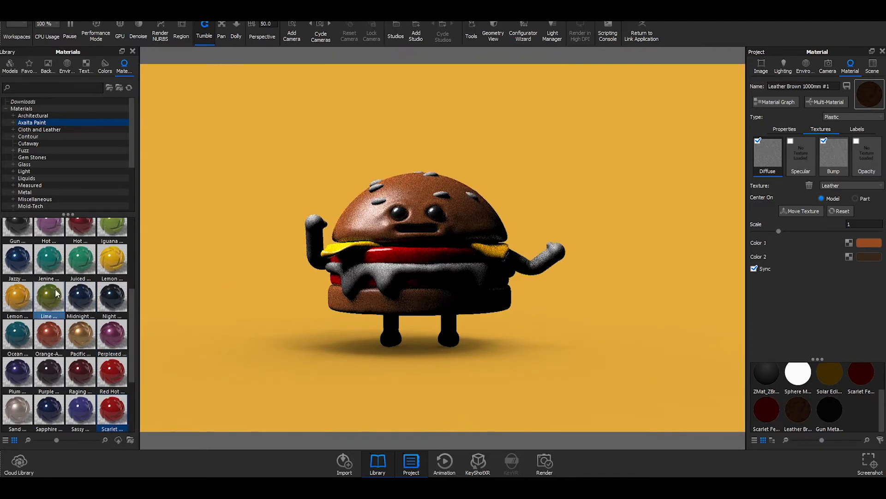
- Apply the orange-yellow Lemon Axalta paint to the cheese slice and the dark red Raging paint to the arms
left_click_drag(22, 300, 342, 250)
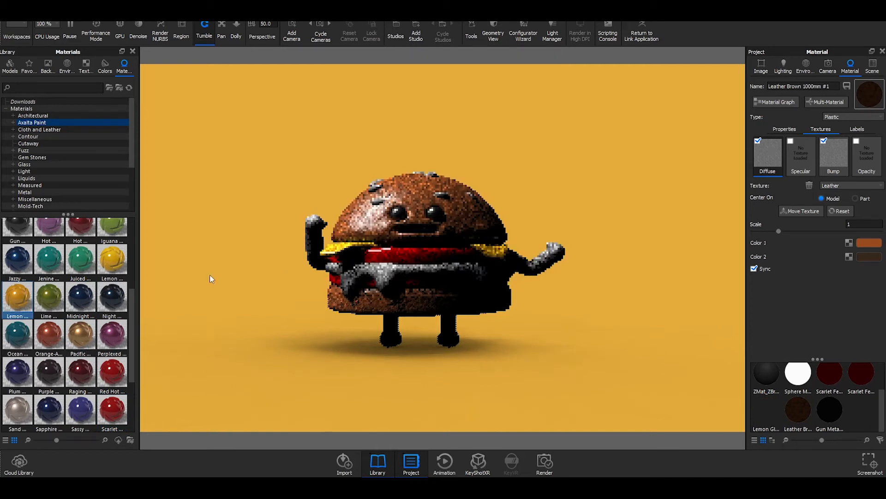
left_click_drag(237, 301, 237, 335)
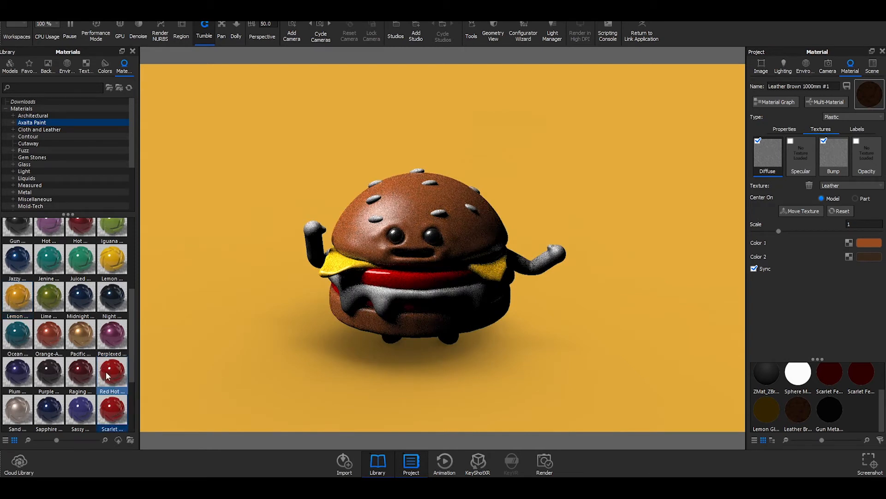
left_click_drag(84, 375, 311, 232)
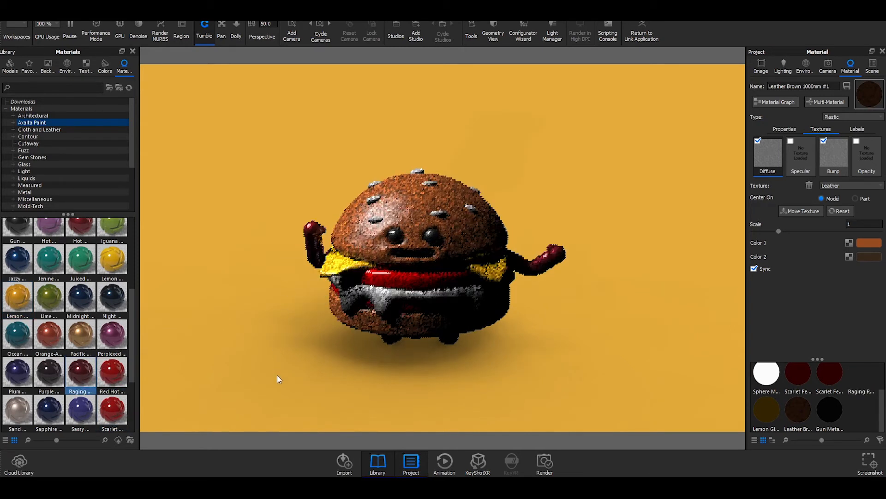
left_click_drag(276, 369, 298, 341)
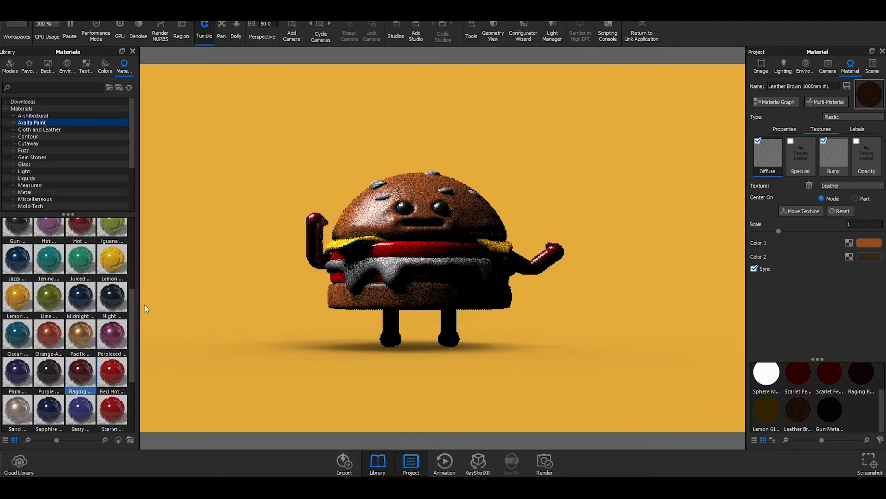
- Apply the dark brown Underground Axalta paint to both the upper and lower patties
scroll(94, 371, "down", 3)
left_click_drag(14, 412, 411, 245)
left_click_drag(18, 410, 375, 276)
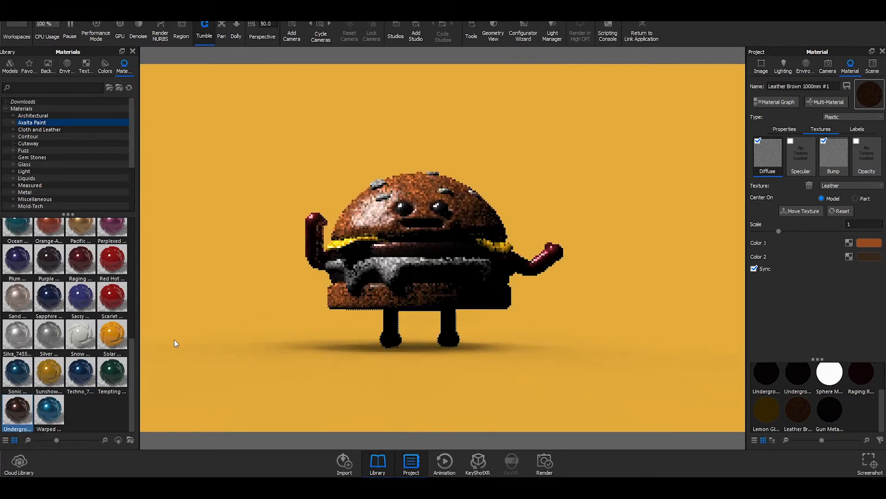
- Apply the orange-brown Blazing Axalta paint to the dripping sauce layer between the patties
scroll(46, 263, "up", 3)
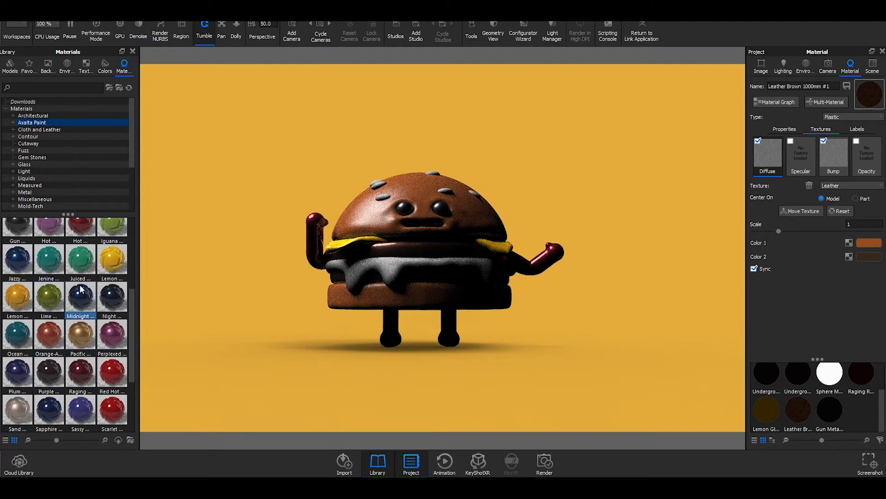
scroll(70, 284, "up", 4)
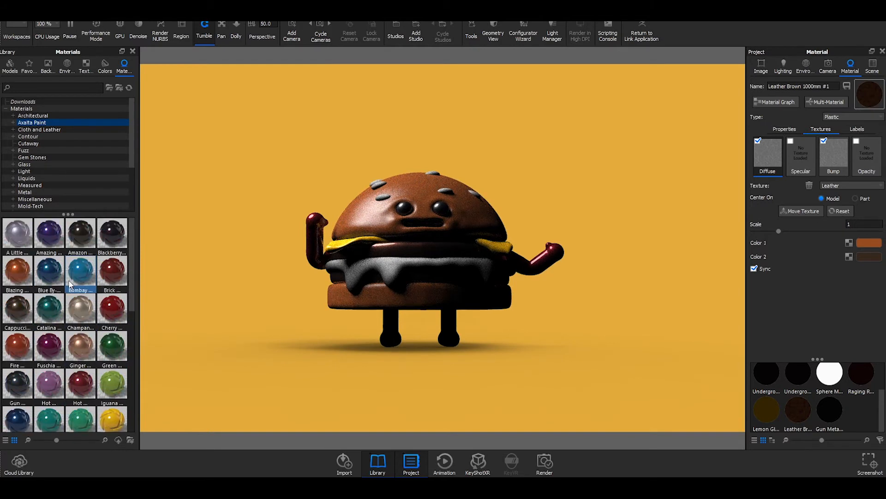
left_click_drag(12, 275, 373, 268)
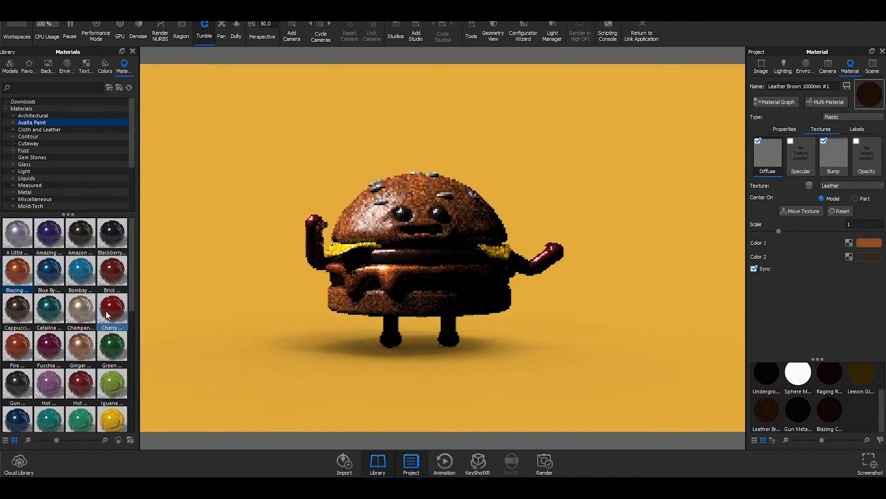
left_click_drag(17, 271, 351, 229)
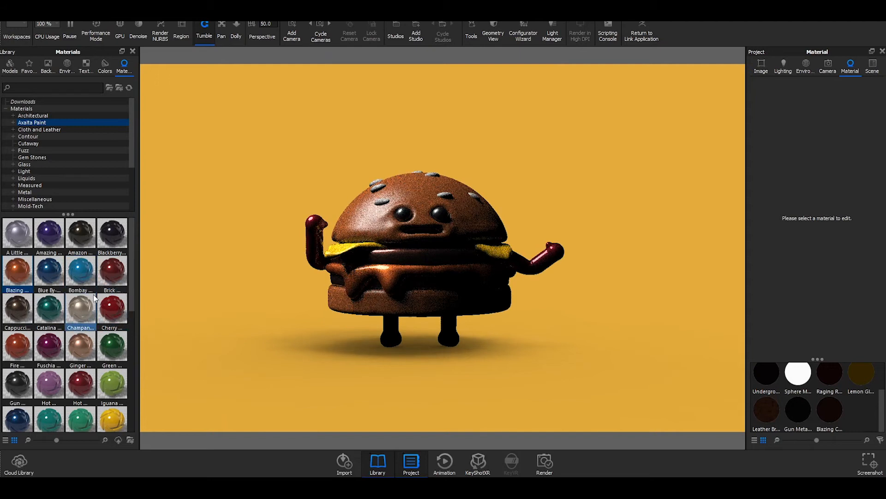
- Apply the orange-red Fire Axalta paint to the sesame seeds on the top bun
left_click_drag(81, 313, 69, 369)
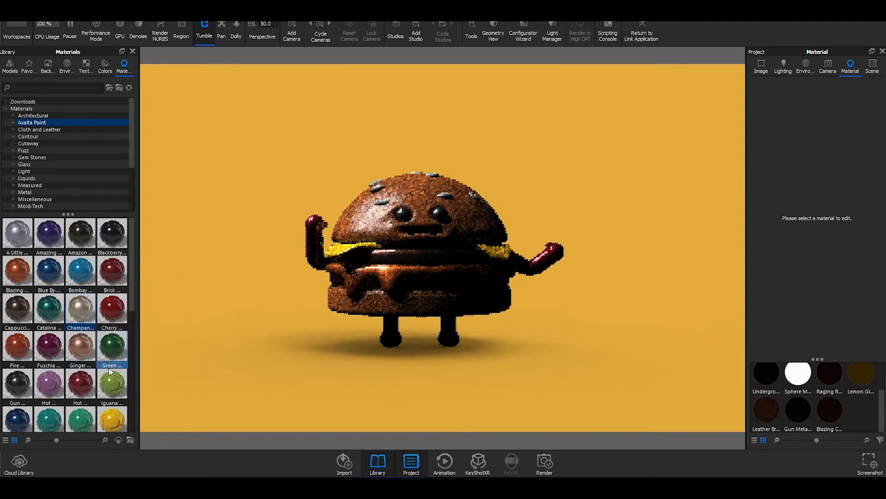
left_click_drag(18, 345, 376, 193)
- Try the yellow Sunshower paint on the sesame seeds and the purple Sassy paint on the arms, undoing both
scroll(92, 351, "down", 3)
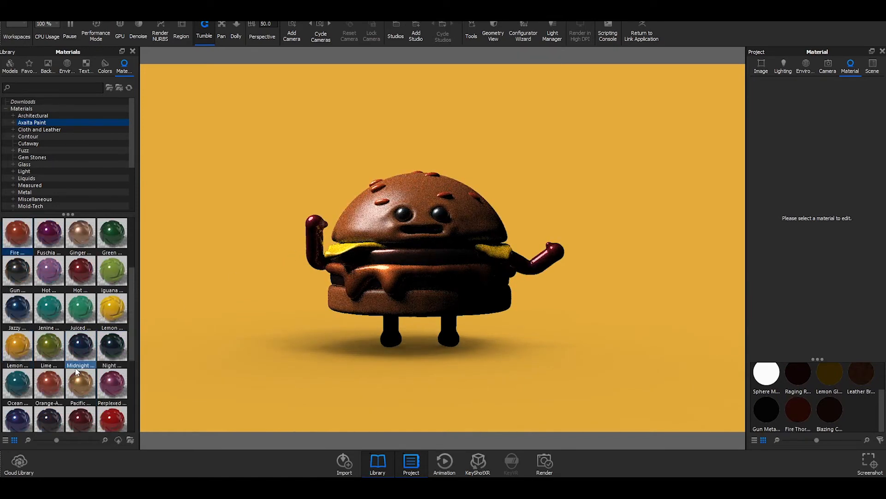
scroll(75, 367, "down", 3)
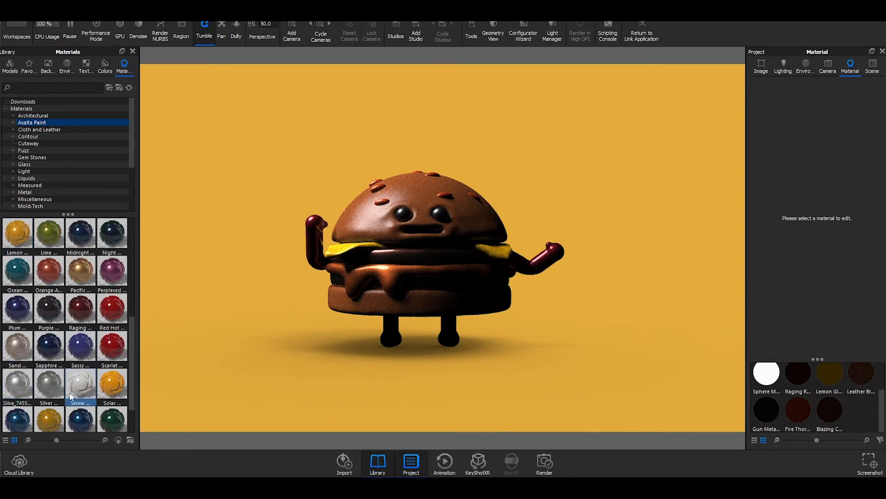
scroll(65, 388, "down", 2)
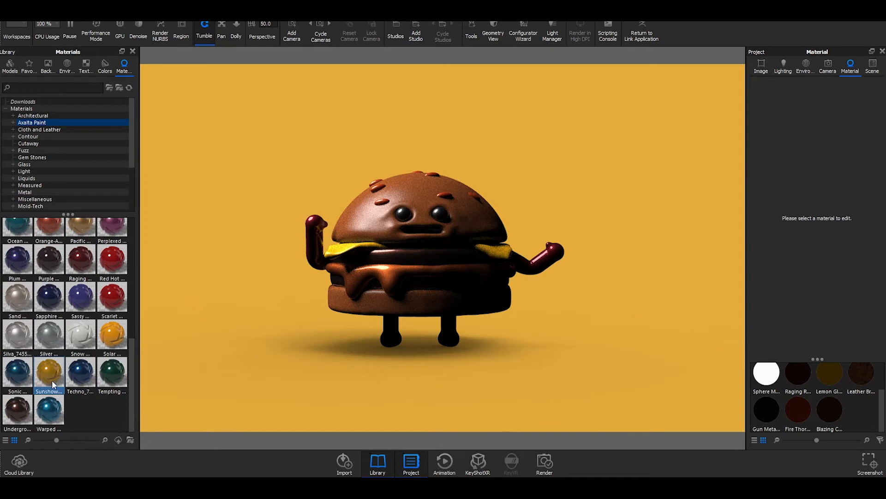
left_click_drag(54, 373, 380, 188)
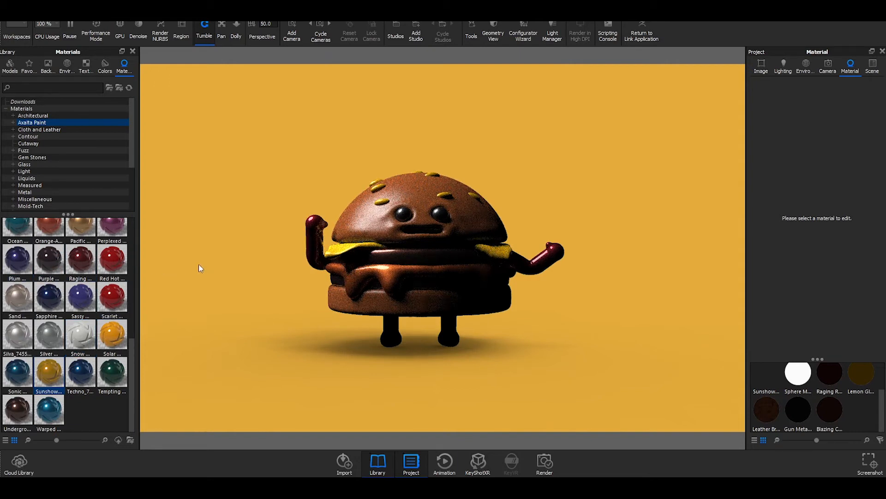
key("ctrl+z")
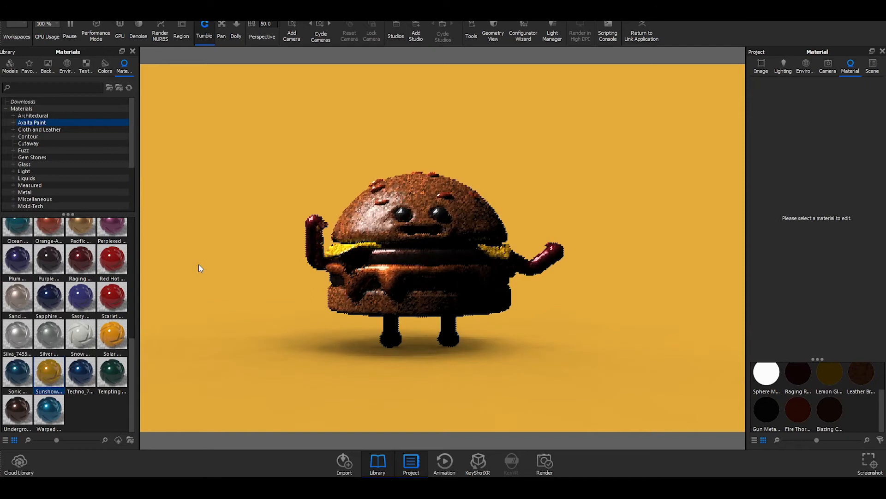
left_click_drag(81, 299, 315, 237)
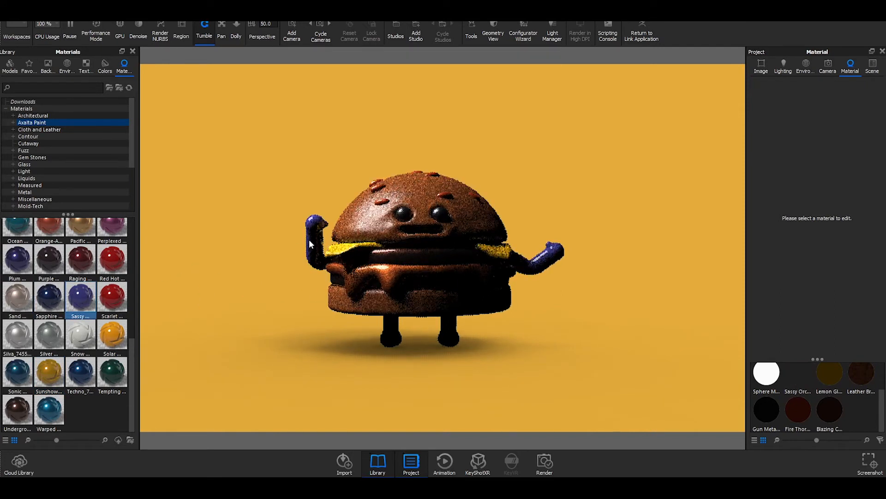
key("ctrl+z")
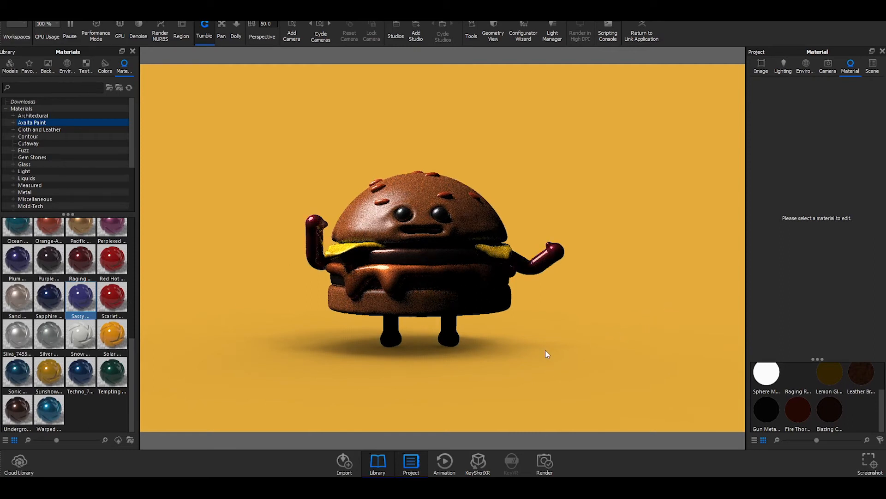
key("ctrl+z")
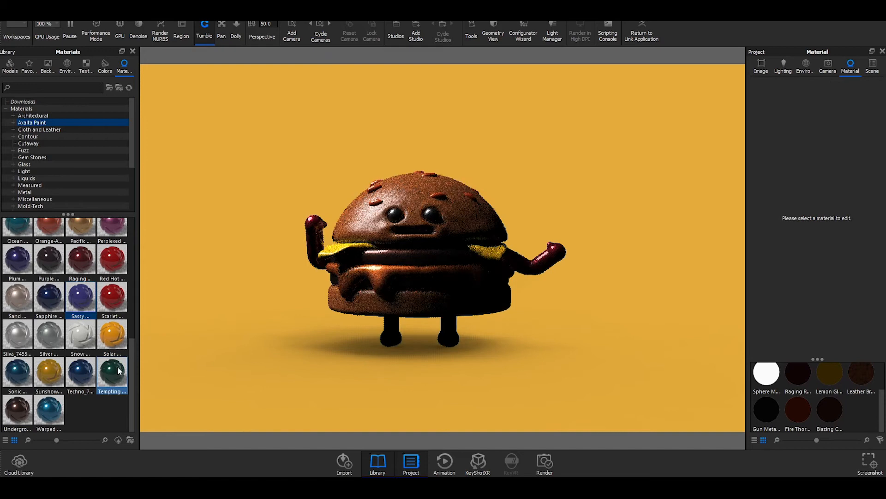
- Apply the black Blackberry Axalta paint to the burger character's legs
left_click_drag(132, 373, 148, 254)
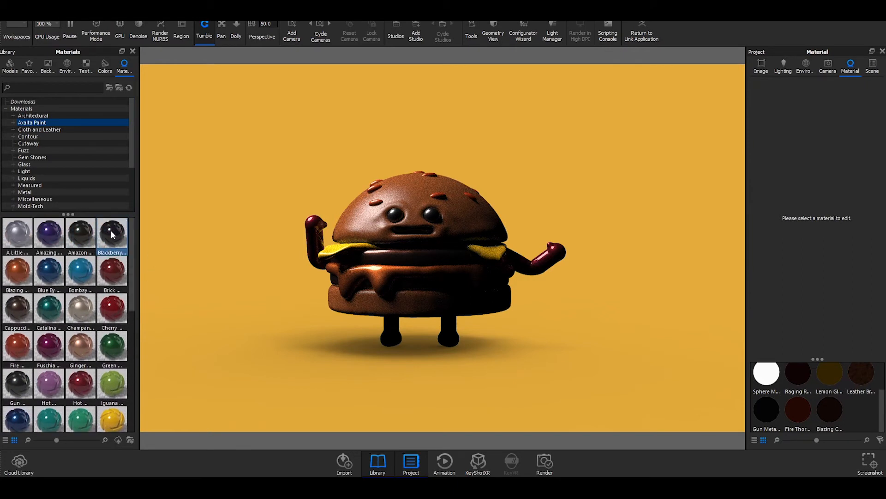
left_click_drag(110, 230, 387, 337)
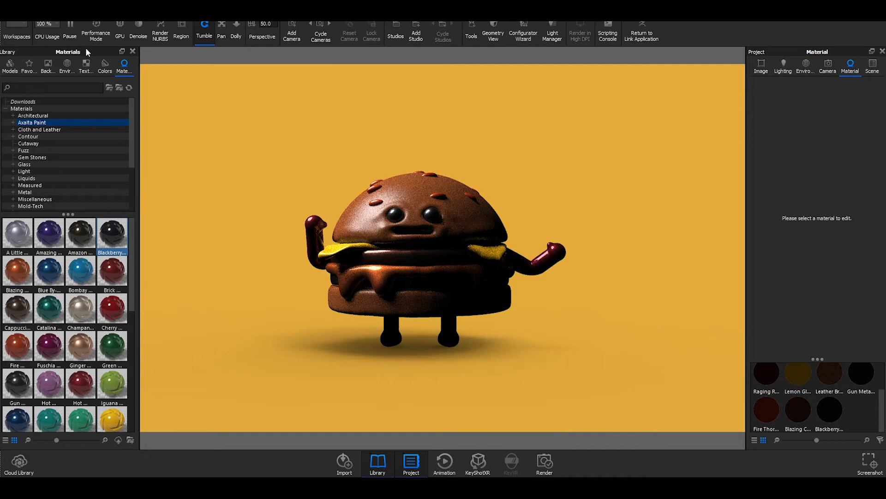
- Add an enlarged plane area light on the ground to the right of the burger and tilt it toward the character
key("shift+p")
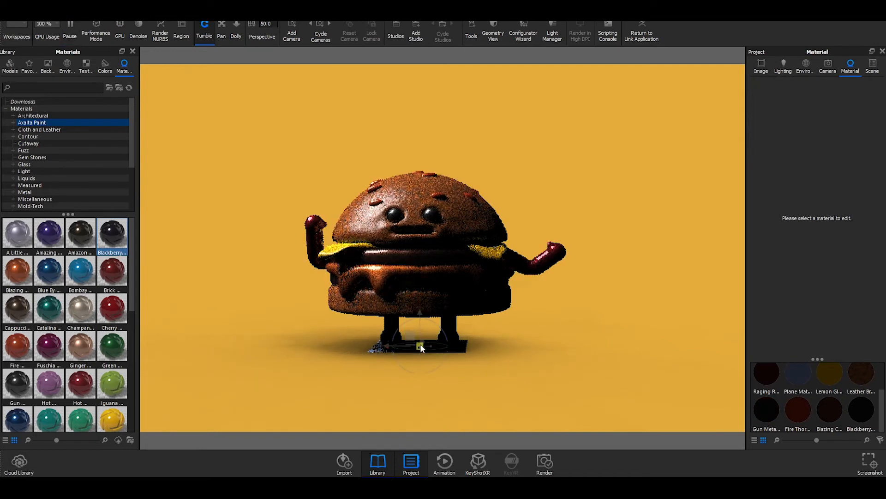
left_click_drag(420, 343, 711, 357)
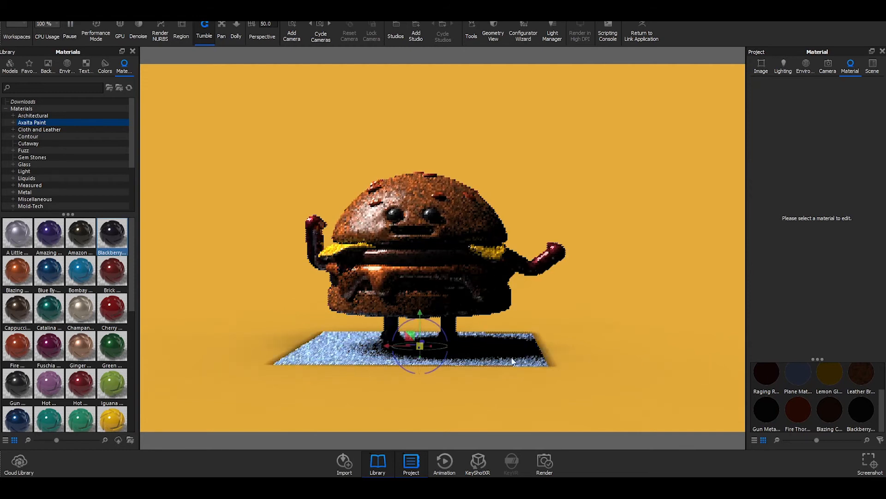
left_click_drag(389, 347, 706, 359)
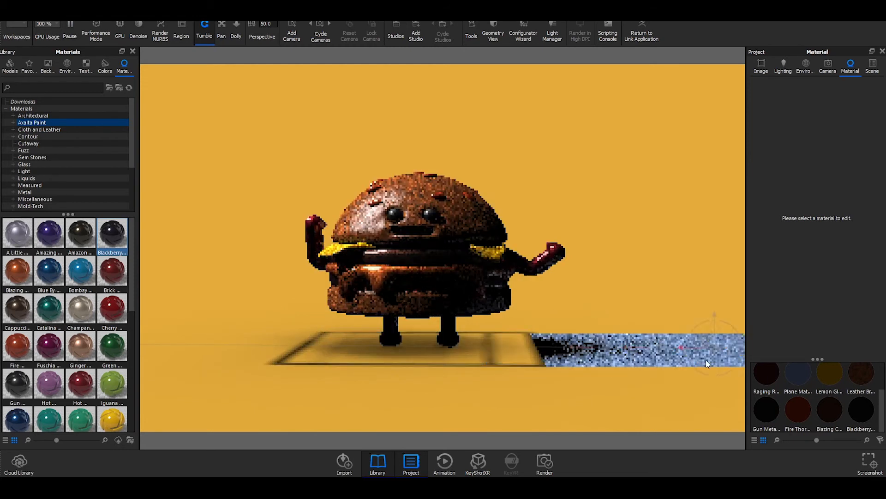
scroll(583, 355, "up", 2)
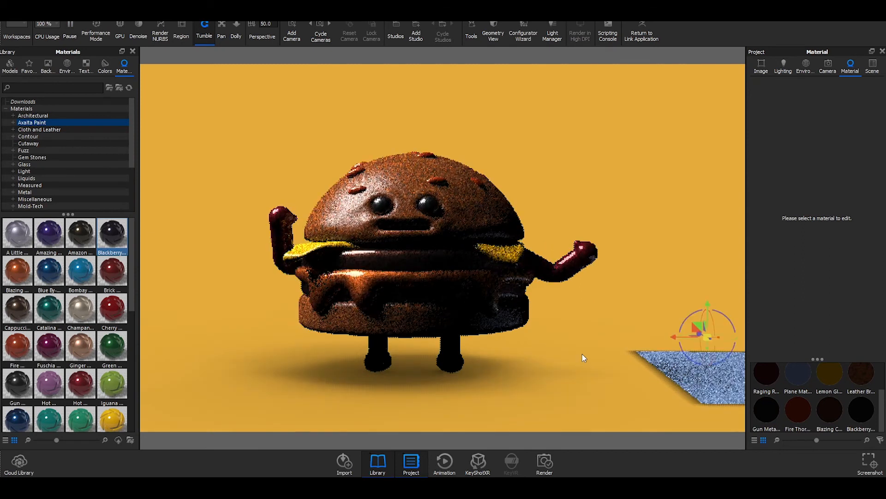
scroll(584, 355, "down", 3)
left_click_drag(629, 302, 608, 317)
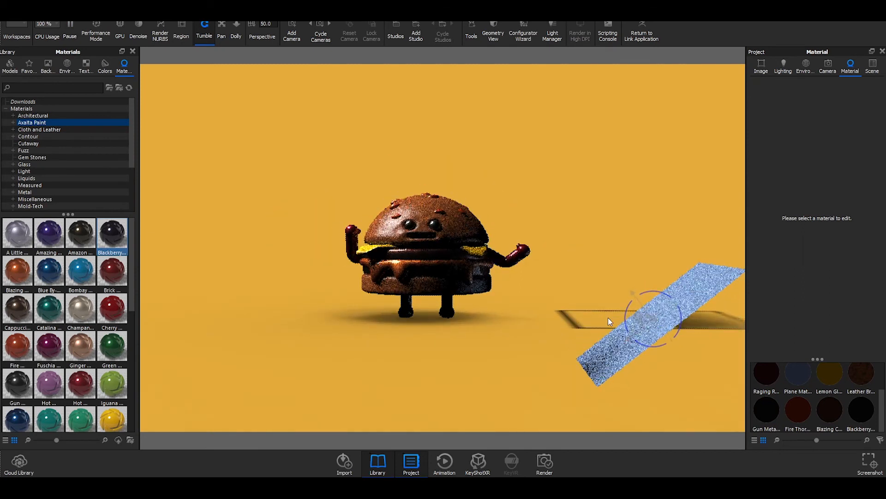
- Set the plane light's power unit to Watt in its area light material, at 1000
double_click(709, 292)
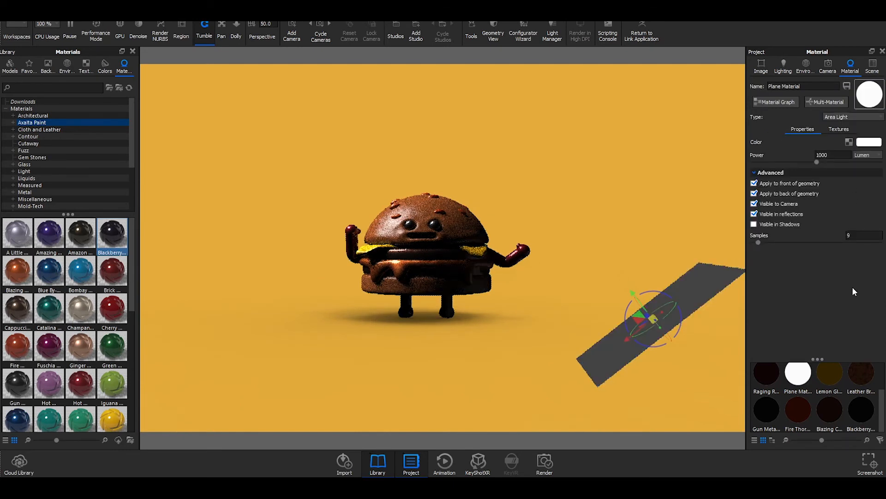
left_click(865, 159)
left_click(868, 164)
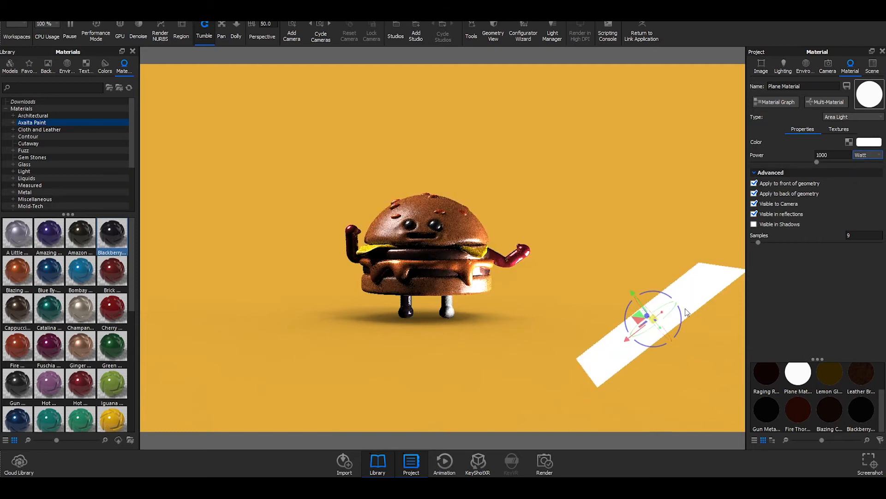
- Move the plane light farther out to the burger's lower right and apply the Blackberry paint to the leg that lacks it
left_click_drag(635, 296, 754, 417)
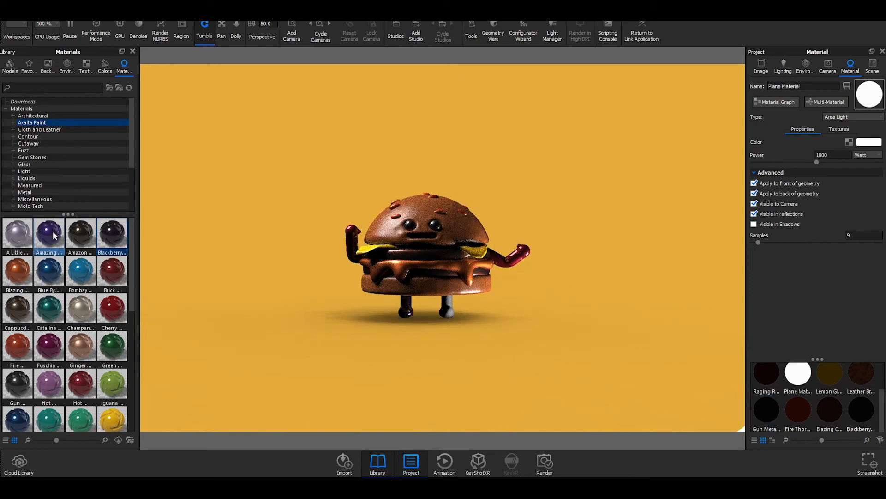
left_click_drag(116, 234, 447, 311)
scroll(506, 348, "up", 5)
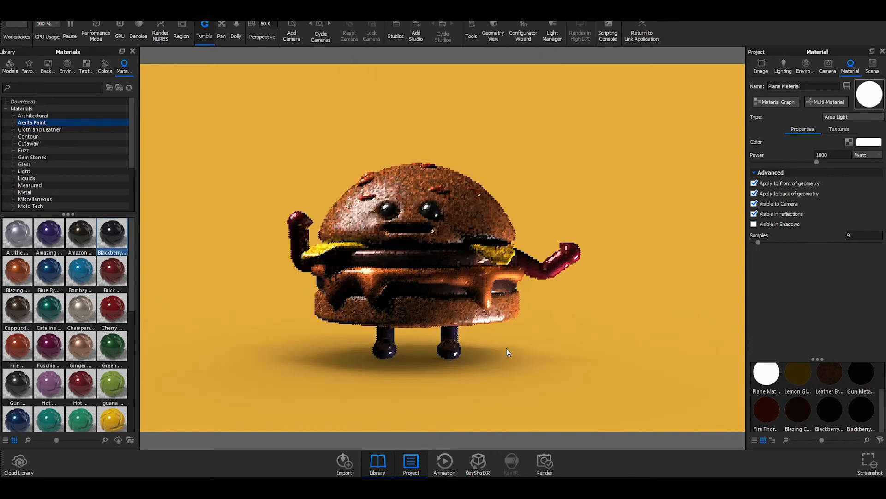
- Duplicate the plane light and place the copy to the lower left of the burger, rotated about 57° around Z to face the character
scroll(506, 348, "down", 6)
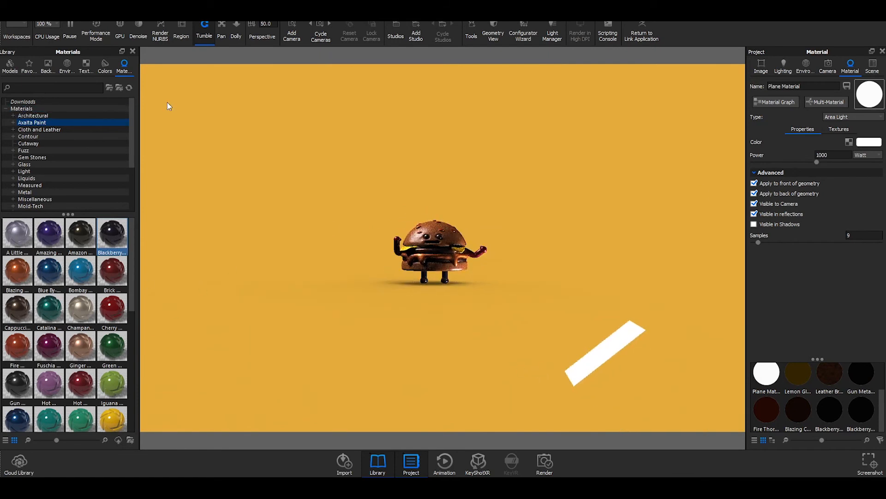
left_click(872, 67)
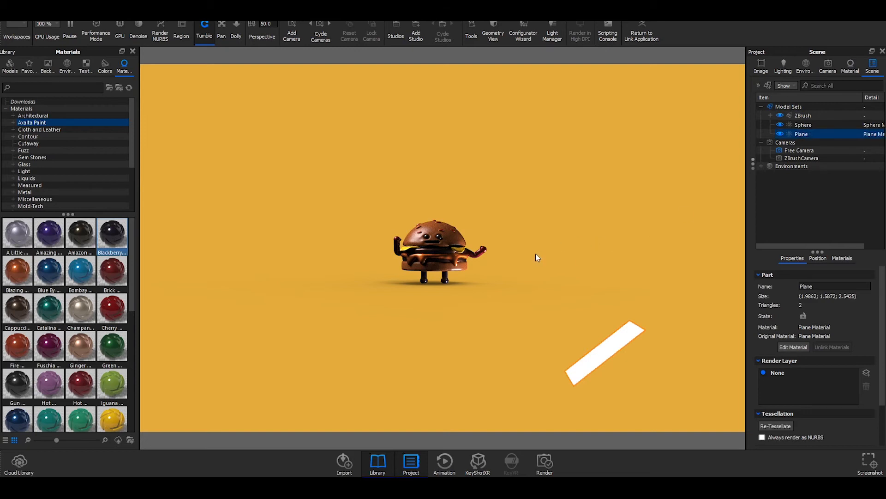
key("ctrl+d")
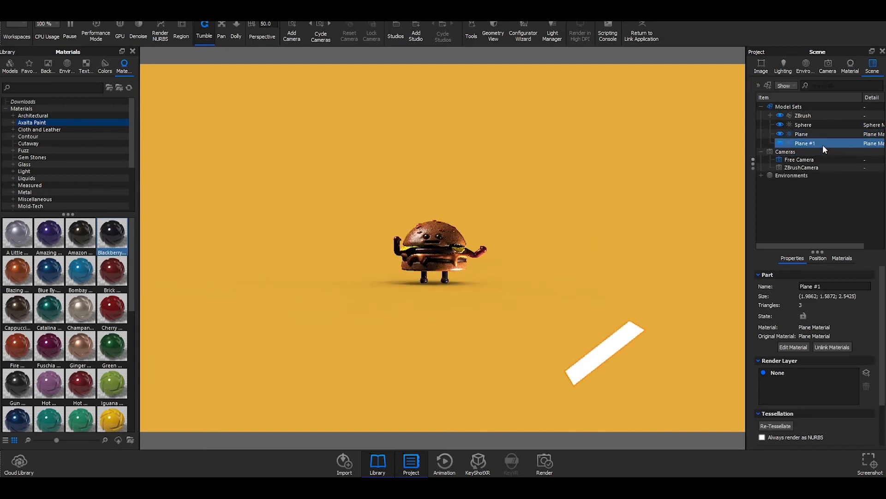
left_click(818, 258)
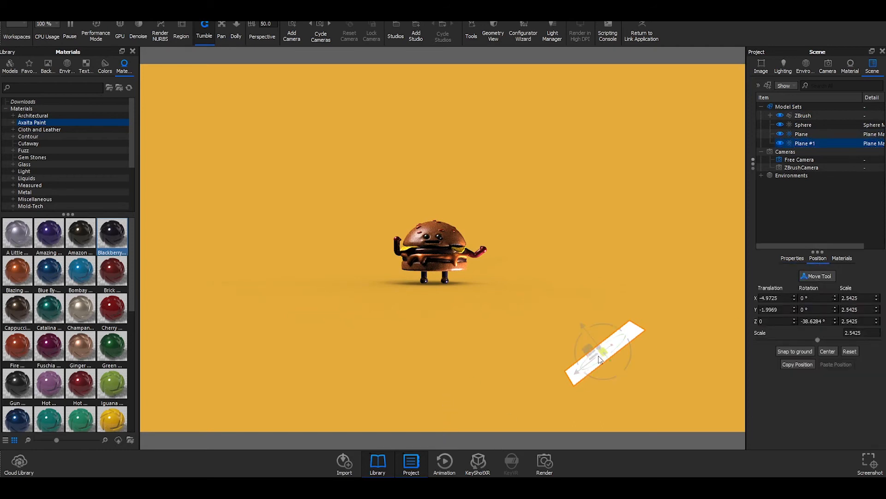
left_click_drag(577, 375, 442, 327)
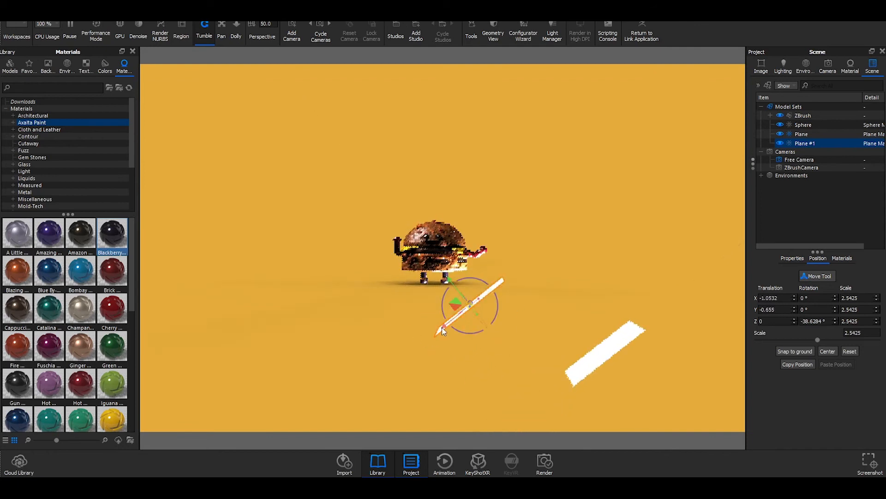
left_click_drag(491, 290, 251, 313)
left_click_drag(339, 297, 324, 308)
scroll(542, 259, "up", 5)
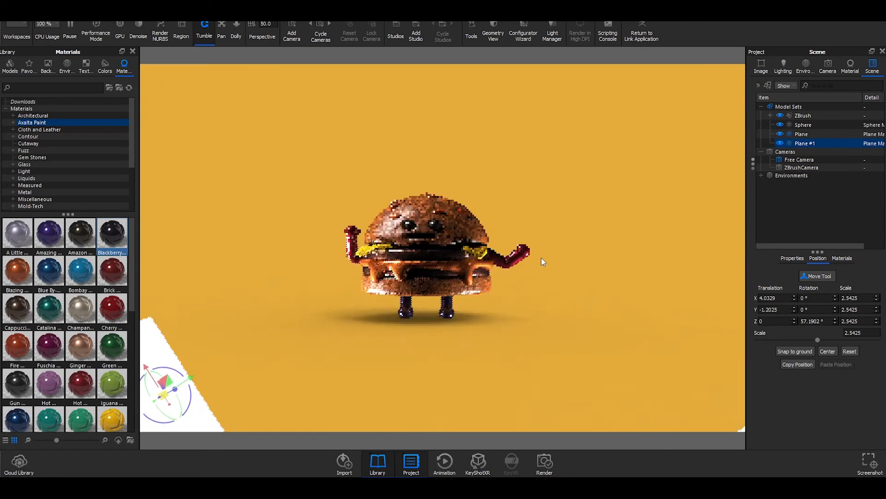
scroll(541, 259, "up", 5)
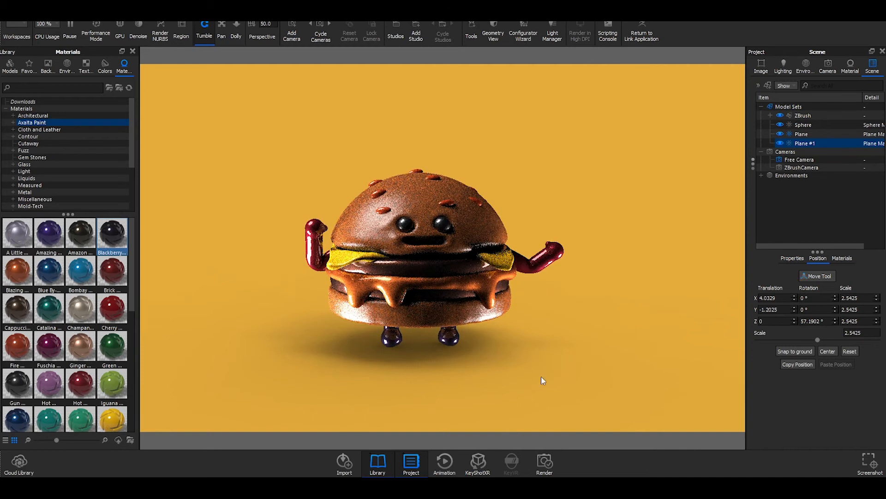
- Add a plane and place it above and to the right of the burger, rotated about -128° around Z to face the character
left_click_drag(616, 320, 619, 331)
middle_click_drag(619, 331, 590, 329)
left_click_drag(590, 329, 584, 331)
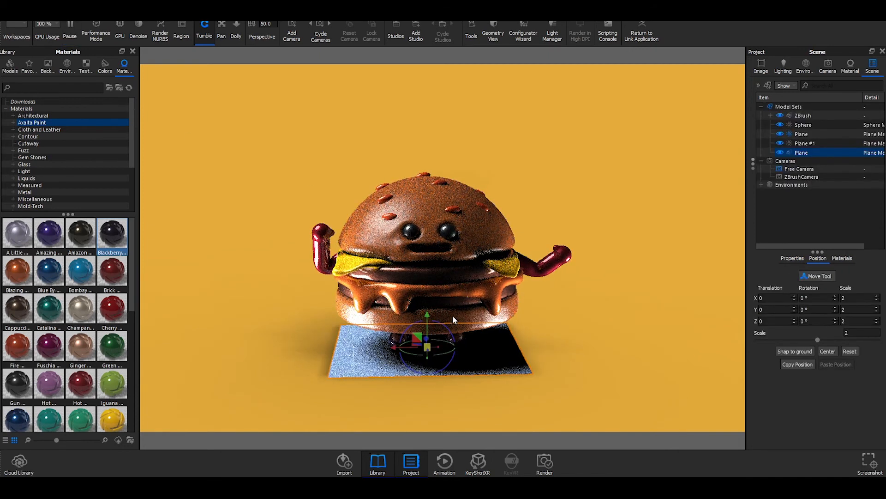
left_click_drag(448, 331, 614, 135)
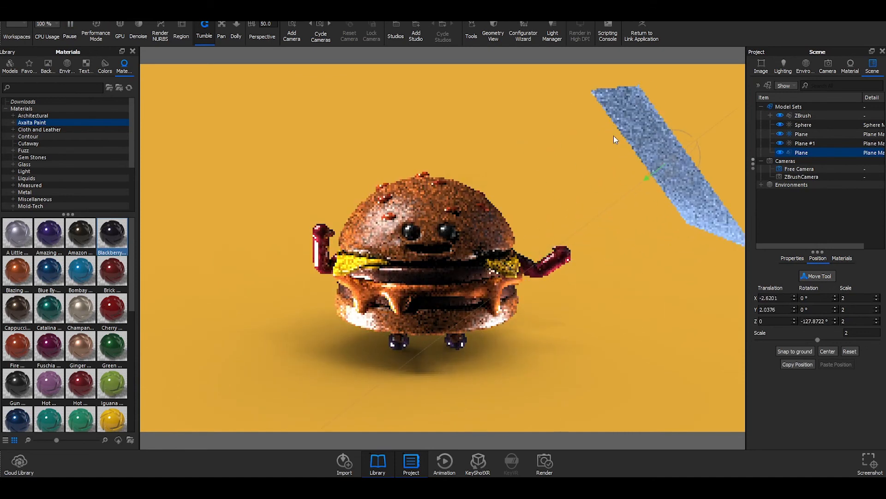
- Change the new plane's material type to Area Light and set its power unit to Watt, at 1000
double_click(635, 115)
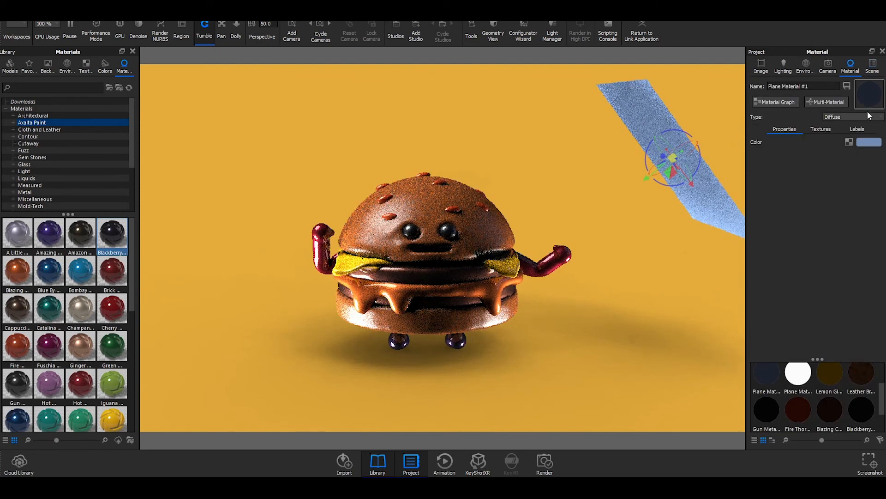
left_click(855, 284)
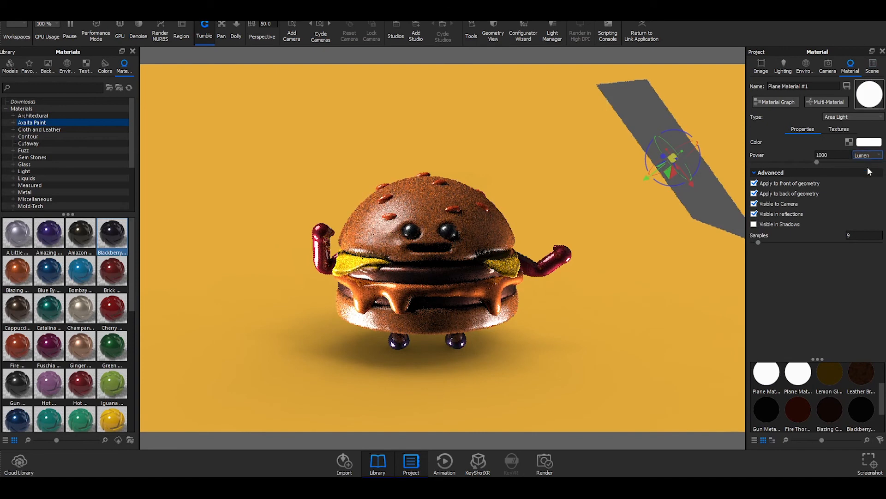
left_click(863, 165)
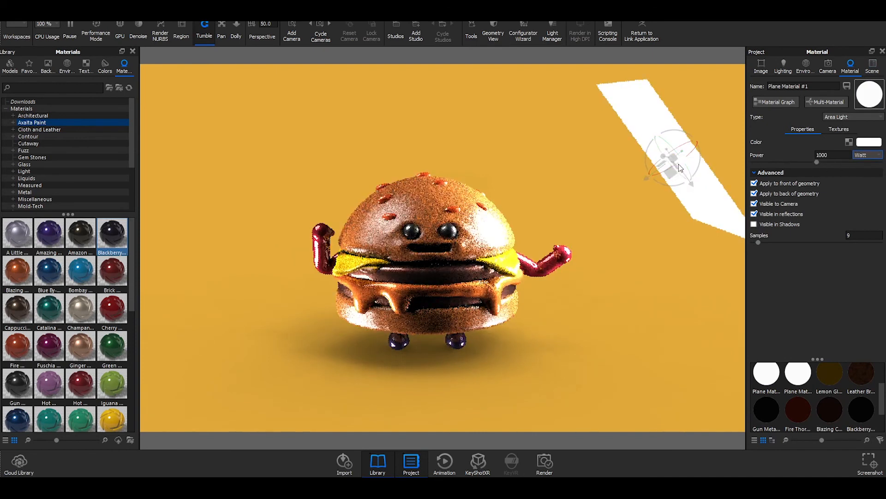
- Enlarge the area light above and to the right of the burger and move it farther away from the character
left_click_drag(674, 157, 572, 166)
left_click_drag(492, 161, 470, 162)
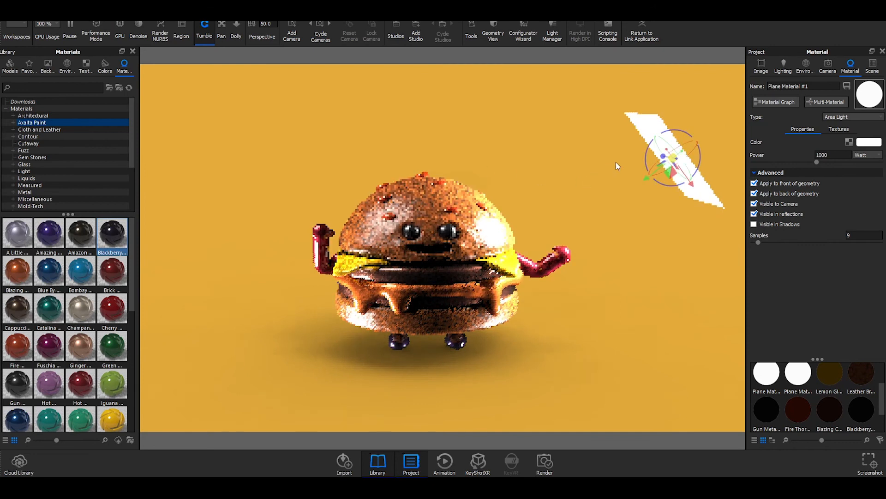
left_click_drag(692, 186, 770, 62)
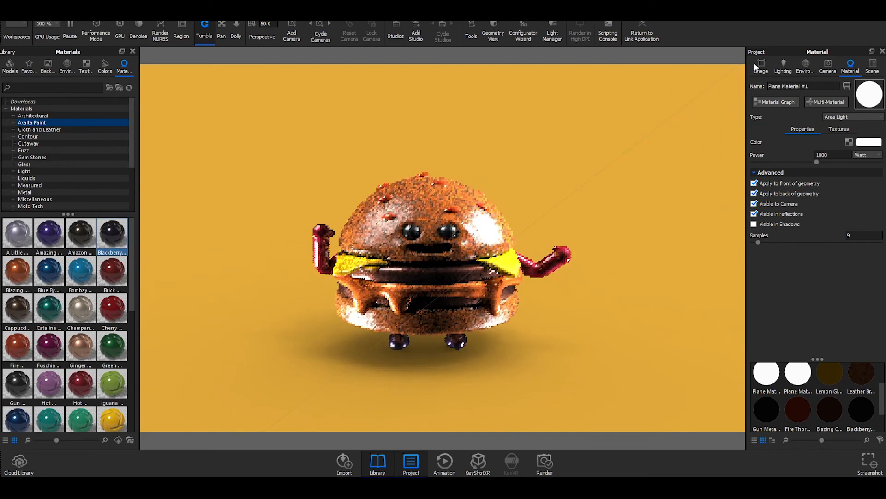
scroll(683, 159, "down", 3)
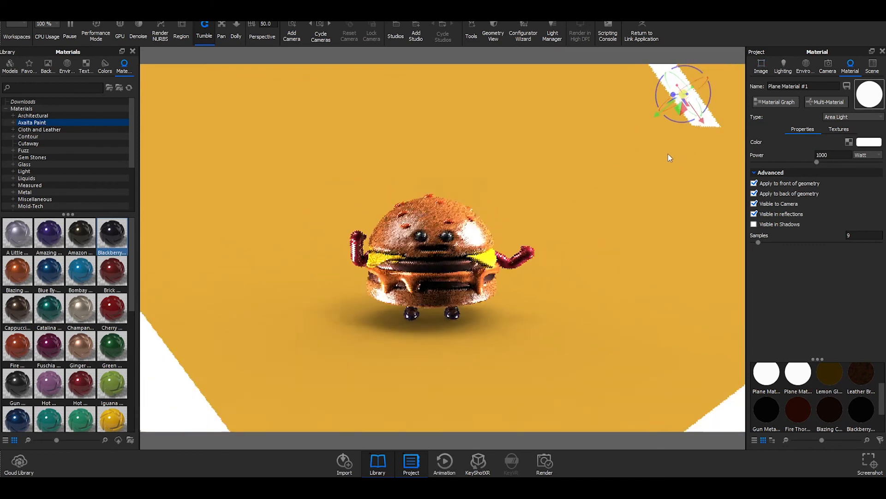
scroll(670, 157, "down", 3)
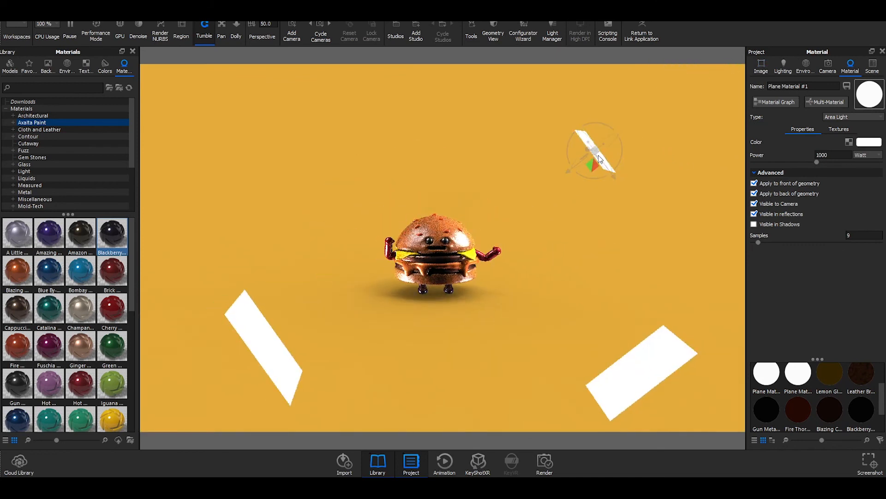
left_click_drag(595, 150, 784, 239)
left_click_drag(597, 153, 686, 88)
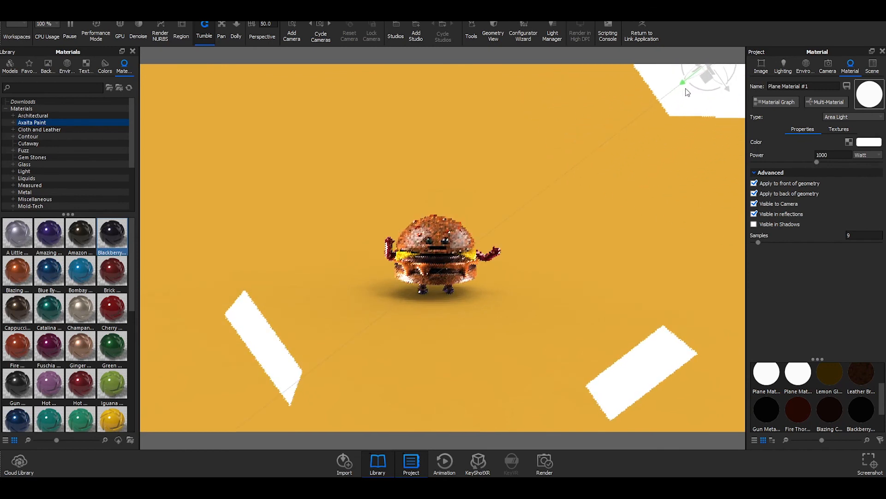
scroll(442, 296, "up", 5)
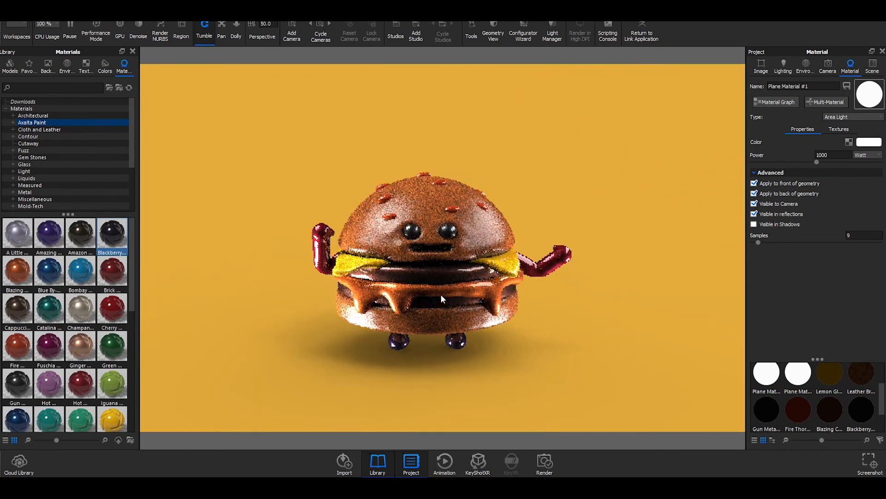
scroll(442, 294, "up", 2)
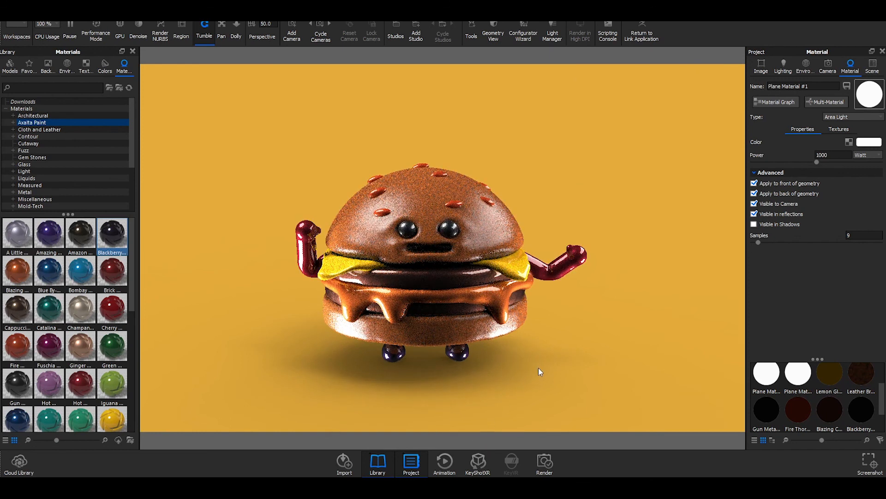
- Apply the red Brick House Axalta paint to both of the burger character's legs
middle_click_drag(539, 369, 539, 354)
mouse_move(542, 368)
left_mouse_down()
mouse_move(540, 352)
mouse_move(524, 353)
mouse_move(542, 356)
left_mouse_up()
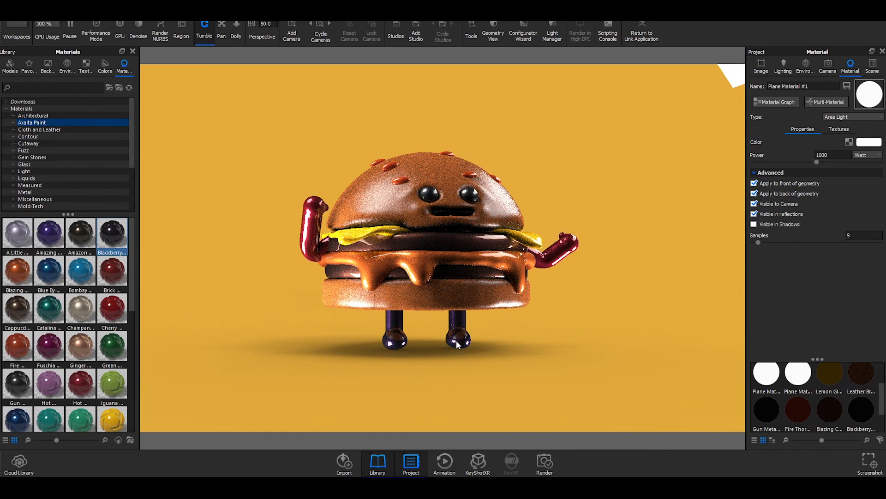
mouse_move(511, 346)
left_mouse_down()
mouse_move(509, 314)
mouse_move(503, 361)
left_mouse_up()
left_click_drag(107, 283, 461, 333)
left_click_drag(119, 275, 392, 333)
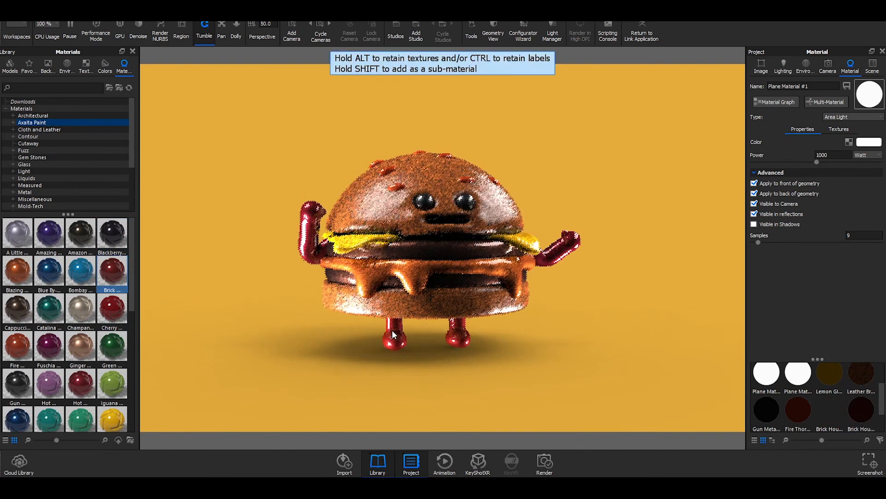